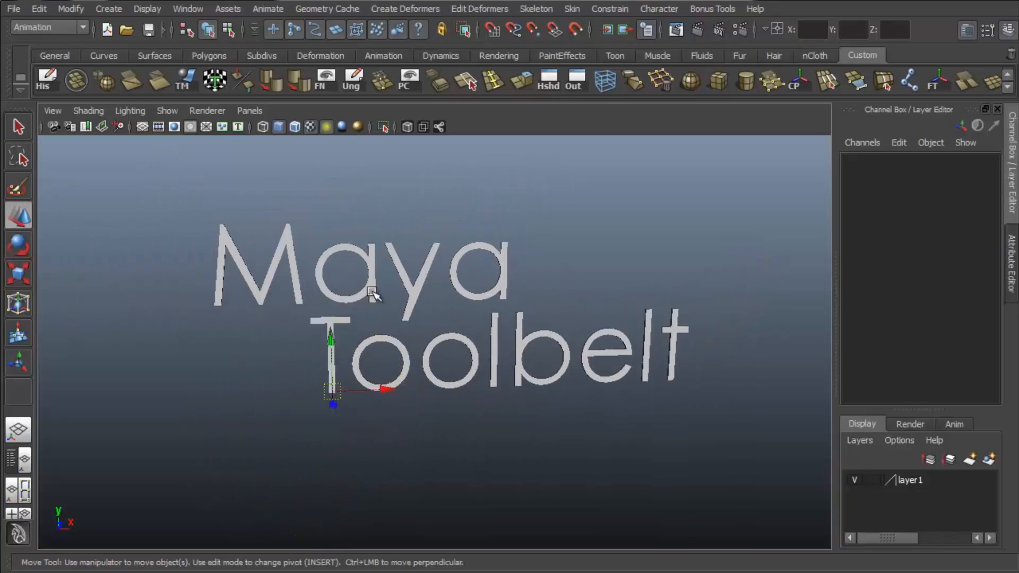
# Relocate the 3D text's pivot from the base of the T to the top of the letter M.
pyautogui.keyDown('alt'); pyautogui.moveTo(429, 278); pyautogui.dragTo(398, 352, button='middle'); pyautogui.keyUp('alt')
pyautogui.press('Insert')
pyautogui.moveTo(318, 446); pyautogui.dragTo(241, 299)
pyautogui.press('Insert')
pyautogui.moveTo(241, 240); pyautogui.dragTo(241, 235)
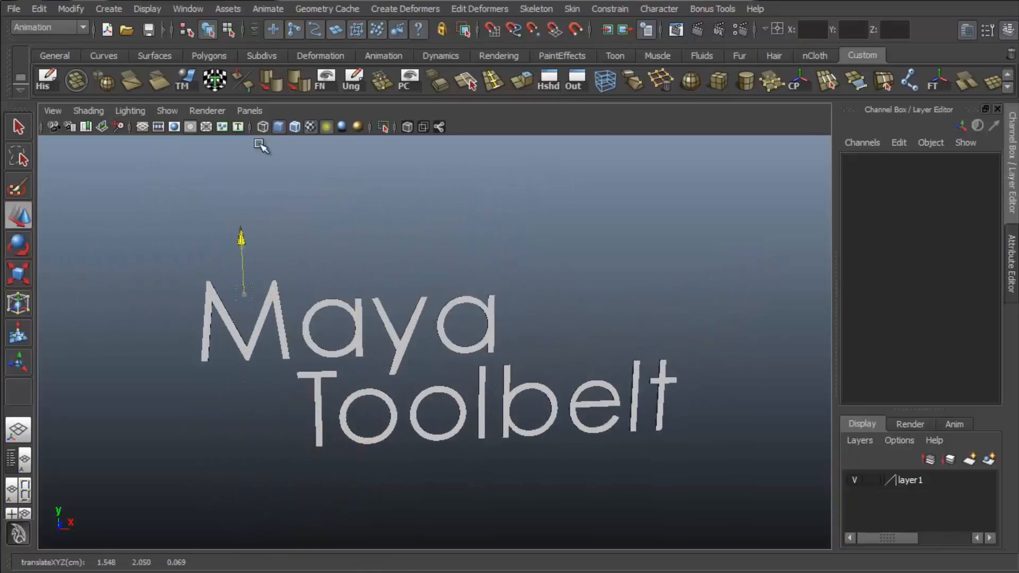
pyautogui.click(258, 142)
pyautogui.press('q')
pyautogui.keyDown('alt'); pyautogui.moveTo(541, 380); pyautogui.dragTo(631, 374, button='right'); pyautogui.keyUp('alt')
pyautogui.keyDown('alt'); pyautogui.moveTo(631, 374); pyautogui.dragTo(673, 327); pyautogui.keyUp('alt')
pyautogui.keyDown('alt'); pyautogui.moveTo(673, 328); pyautogui.dragTo(668, 279, button='middle'); pyautogui.keyUp('alt')
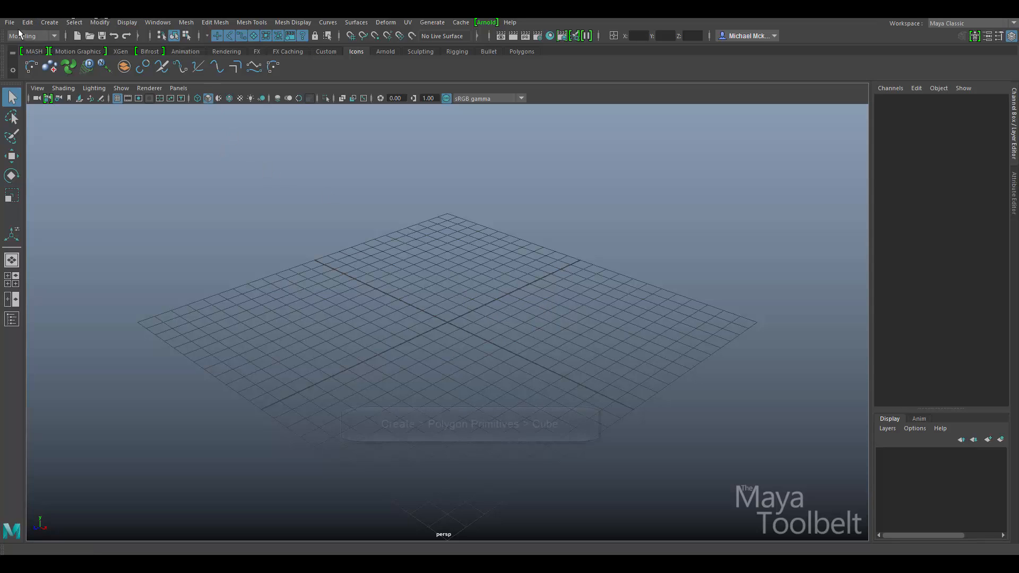
# Create a polygon cube and scale it into a tall slab, about 3.667 in X and 6.56 in Y.
pyautogui.click(50, 21)
pyautogui.moveTo(122, 62)
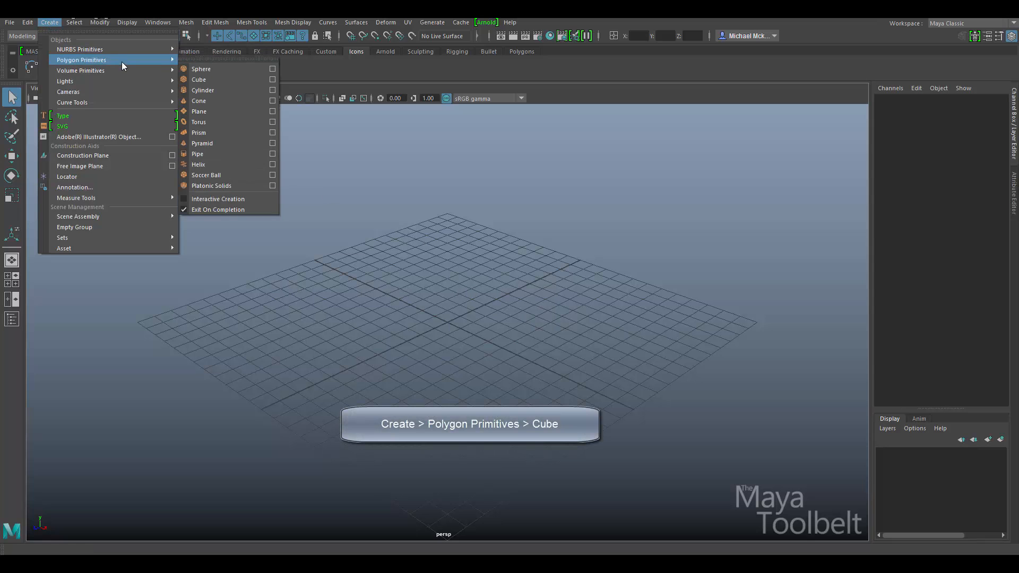
pyautogui.click(214, 85)
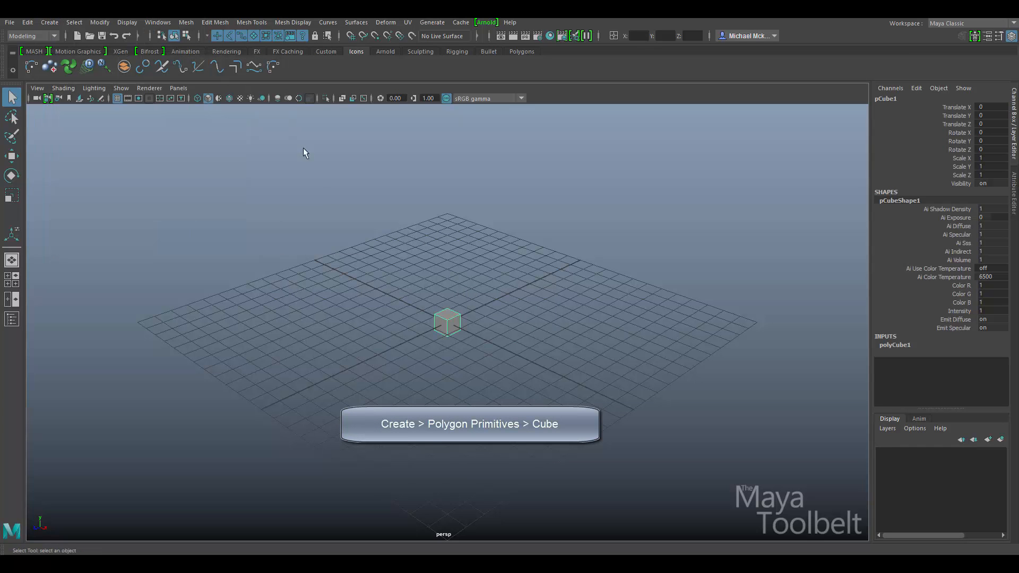
pyautogui.keyDown('alt'); pyautogui.moveTo(467, 273); pyautogui.dragTo(622, 333); pyautogui.keyUp('alt')
pyautogui.press('r')
pyautogui.moveTo(447, 275); pyautogui.dragTo(448, 133)
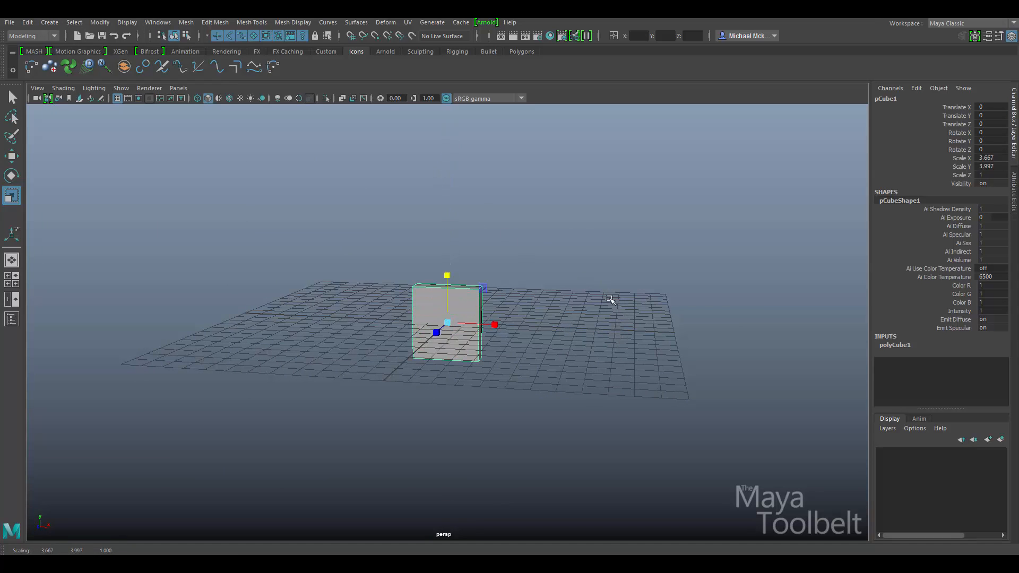
pyautogui.moveTo(610, 330); pyautogui.dragTo(614, 345, button='middle')
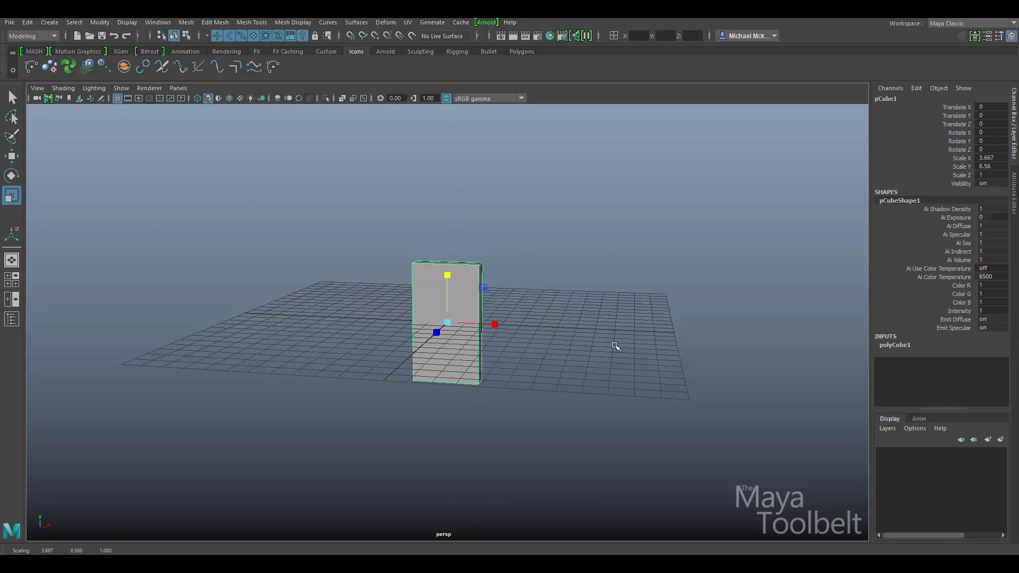
# Raise the slab to about 3.304 in Translate Y and thin it to about 0.533 in Scale Z.
pyautogui.keyDown('alt'); pyautogui.moveTo(614, 346); pyautogui.dragTo(516, 302); pyautogui.keyUp('alt')
pyautogui.press('w')
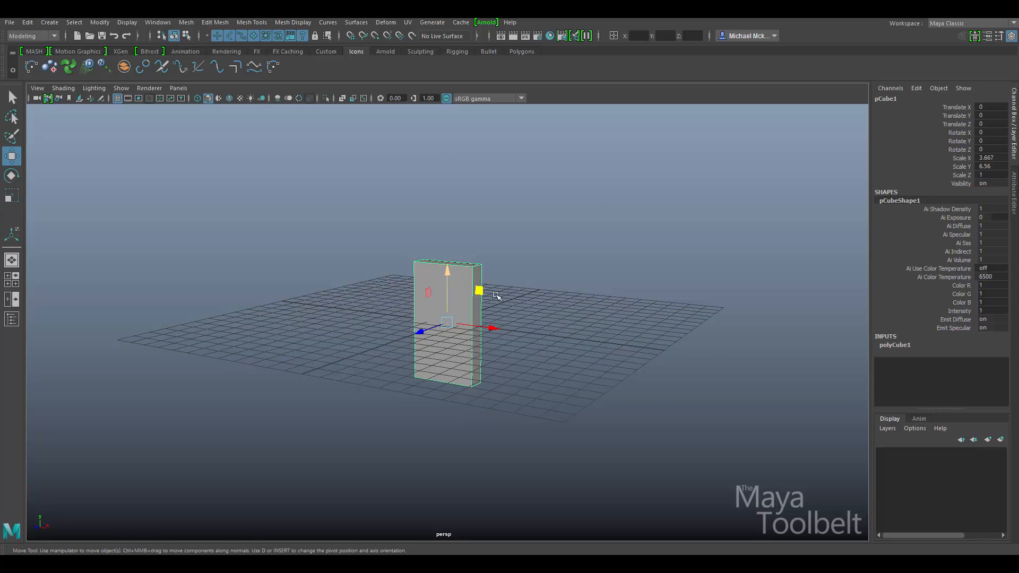
pyautogui.keyDown('alt'); pyautogui.moveTo(451, 282); pyautogui.dragTo(448, 210); pyautogui.keyUp('alt')
pyautogui.keyDown('alt'); pyautogui.moveTo(562, 277); pyautogui.dragTo(345, 231); pyautogui.keyUp('alt')
pyautogui.press('r')
pyautogui.keyDown('alt'); pyautogui.moveTo(467, 286); pyautogui.dragTo(595, 315, button='right'); pyautogui.keyUp('alt')
pyautogui.keyDown('alt'); pyautogui.moveTo(595, 315); pyautogui.dragTo(586, 375); pyautogui.keyUp('alt')
# Shift the door slab's pivot horizontally along X to its hinge-side edge, at about -1.825.
pyautogui.press('w')
pyautogui.press('d')
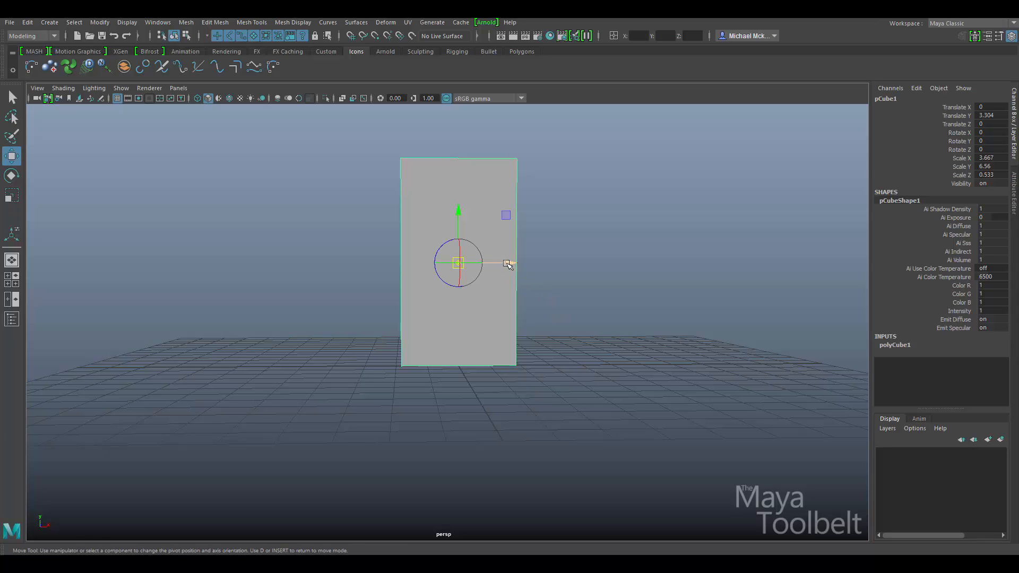
pyautogui.moveTo(511, 263); pyautogui.dragTo(449, 263)
pyautogui.press('d')
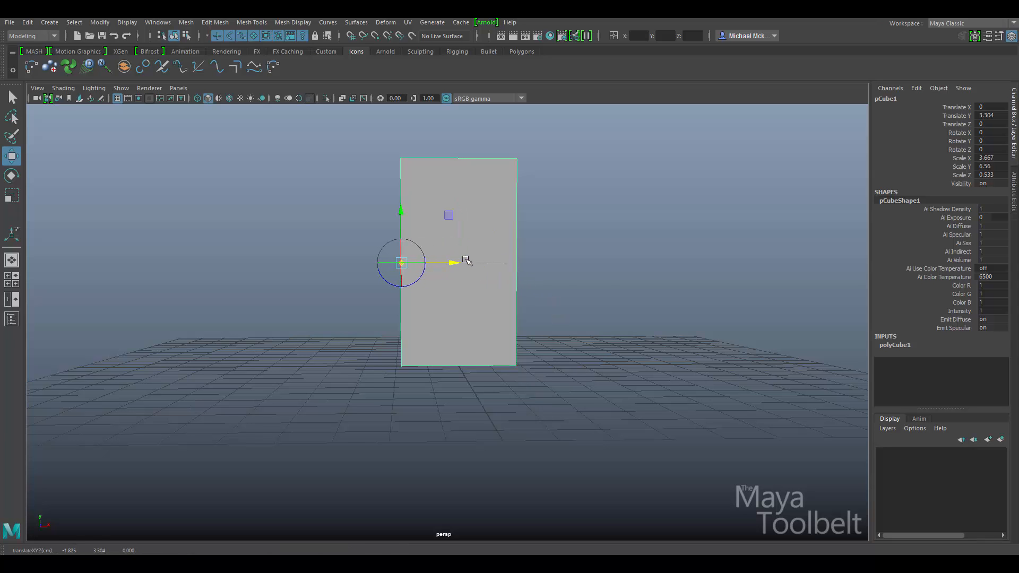
# Try swinging the door about the vertical axis at its hinge-edge pivot, and undo the rotation.
pyautogui.keyDown('alt'); pyautogui.moveTo(613, 301); pyautogui.dragTo(570, 345); pyautogui.keyUp('alt')
pyautogui.press('e')
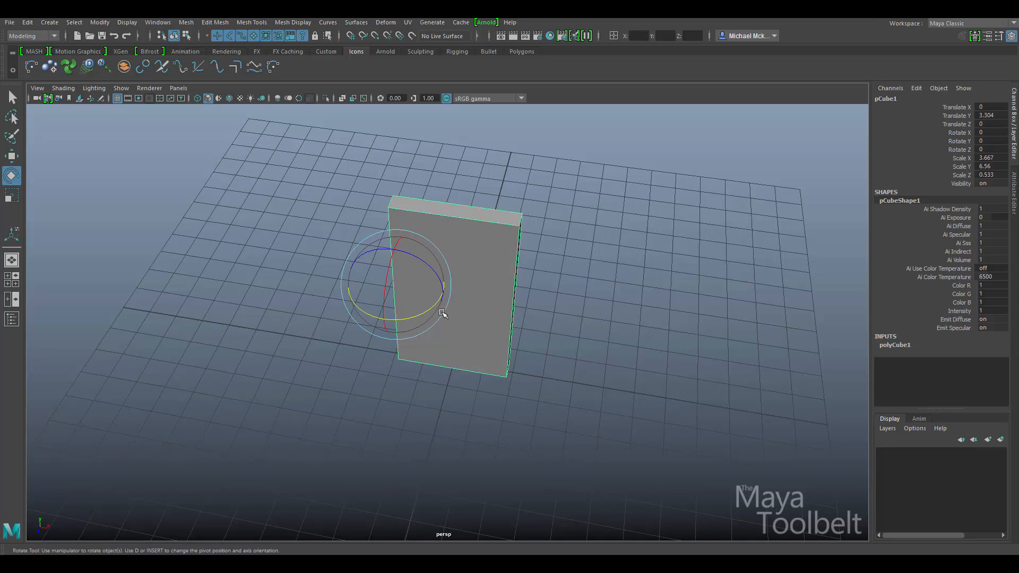
pyautogui.moveTo(437, 313); pyautogui.dragTo(418, 347)
pyautogui.hotkey('ctrl', 'z')
pyautogui.keyDown('alt'); pyautogui.moveTo(609, 380); pyautogui.dragTo(609, 336); pyautogui.keyUp('alt')
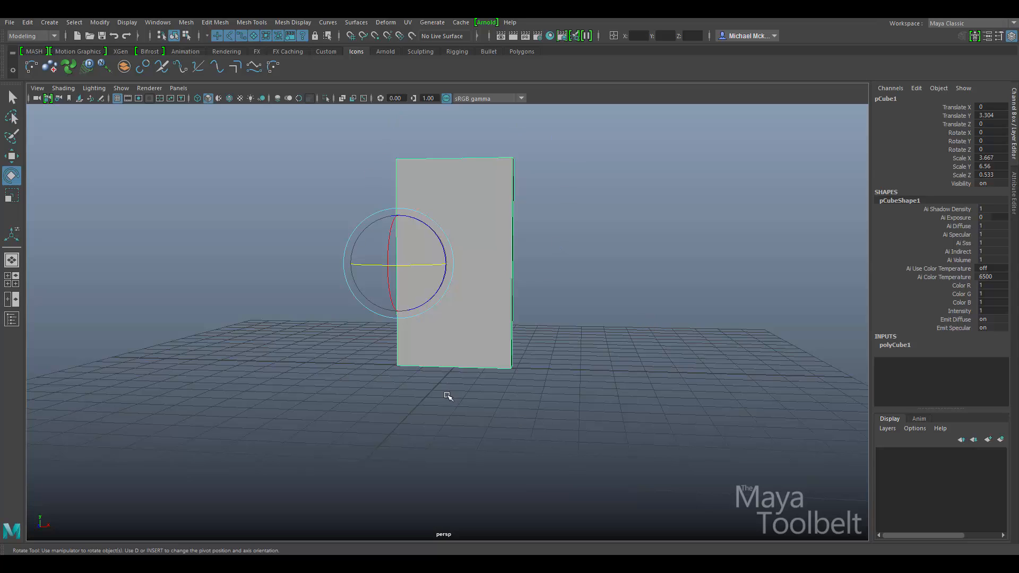
# Create a second polygon cube and place it beside the door's hinge edge at about -2.388 in X and 0.475 in Y.
pyautogui.click(58, 24)
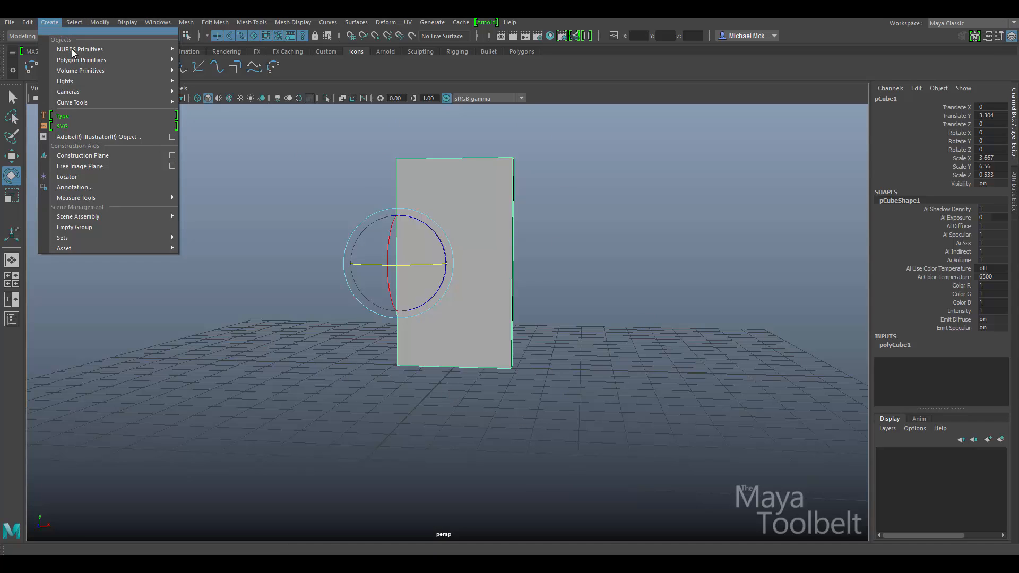
pyautogui.moveTo(128, 62)
pyautogui.click(203, 84)
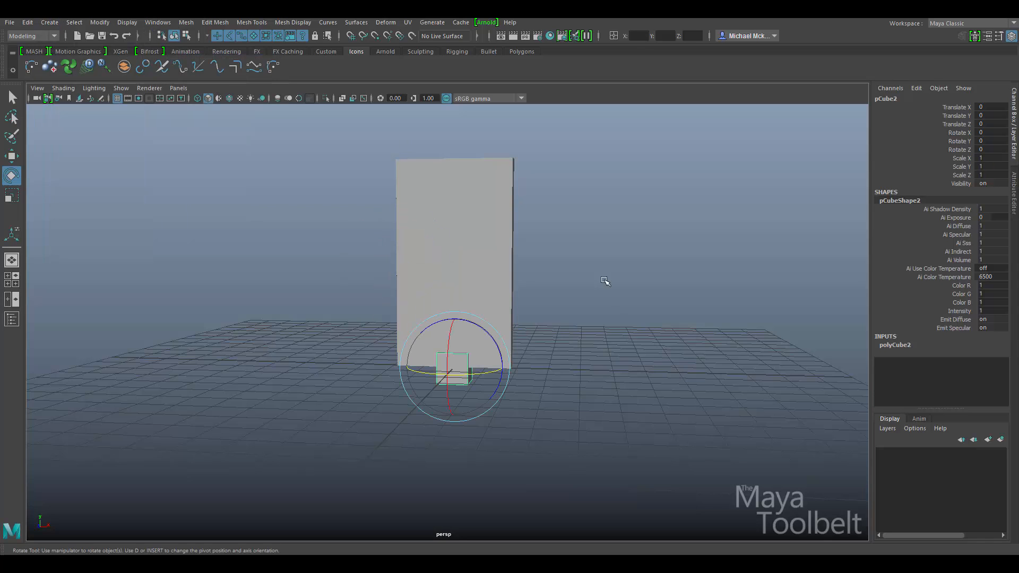
pyautogui.press('w')
pyautogui.keyDown('alt'); pyautogui.moveTo(536, 352); pyautogui.dragTo(494, 332); pyautogui.keyUp('alt')
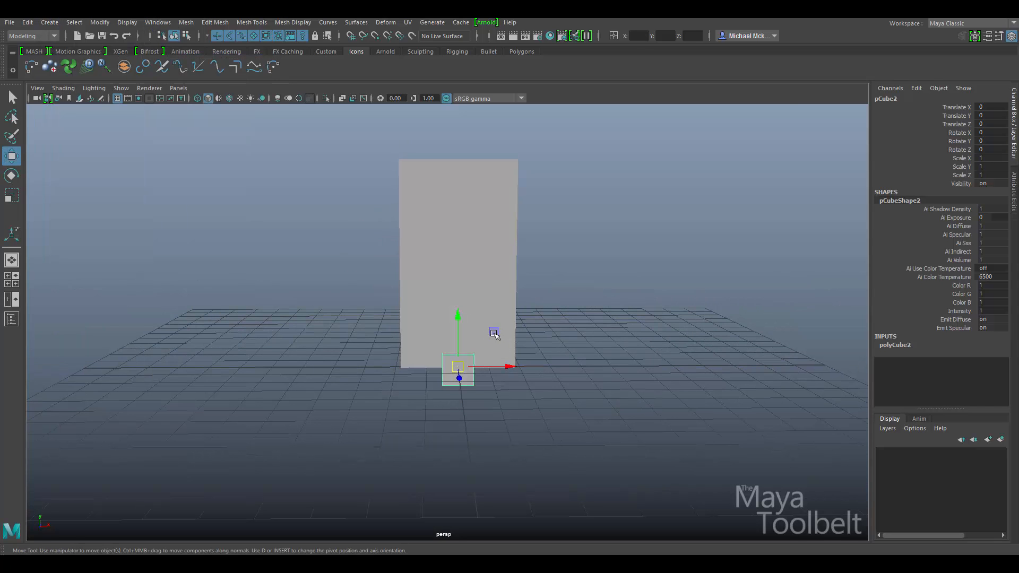
pyautogui.moveTo(493, 332); pyautogui.dragTo(419, 316, button='middle')
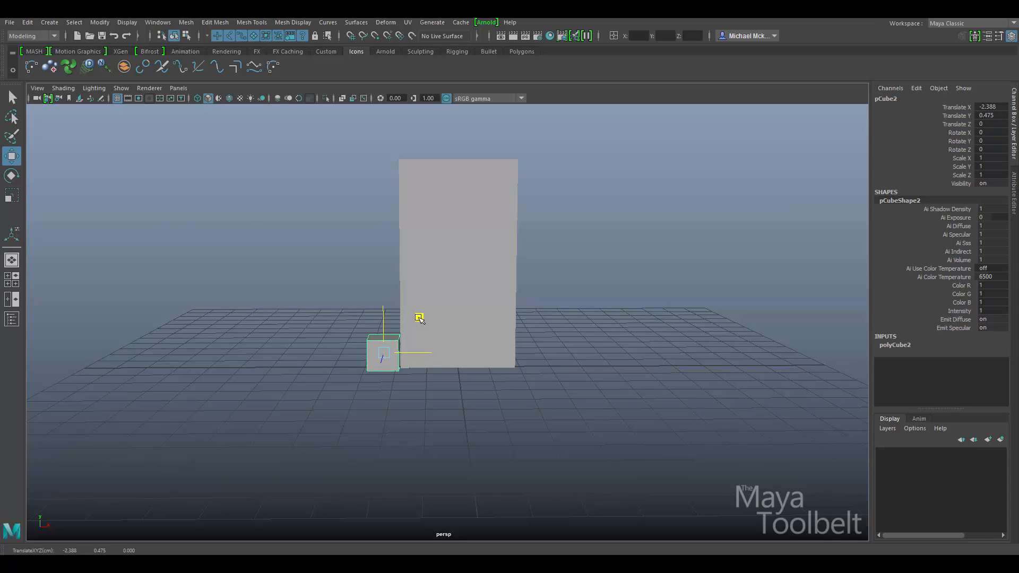
pyautogui.keyDown('alt'); pyautogui.moveTo(418, 316); pyautogui.dragTo(566, 386); pyautogui.keyUp('alt')
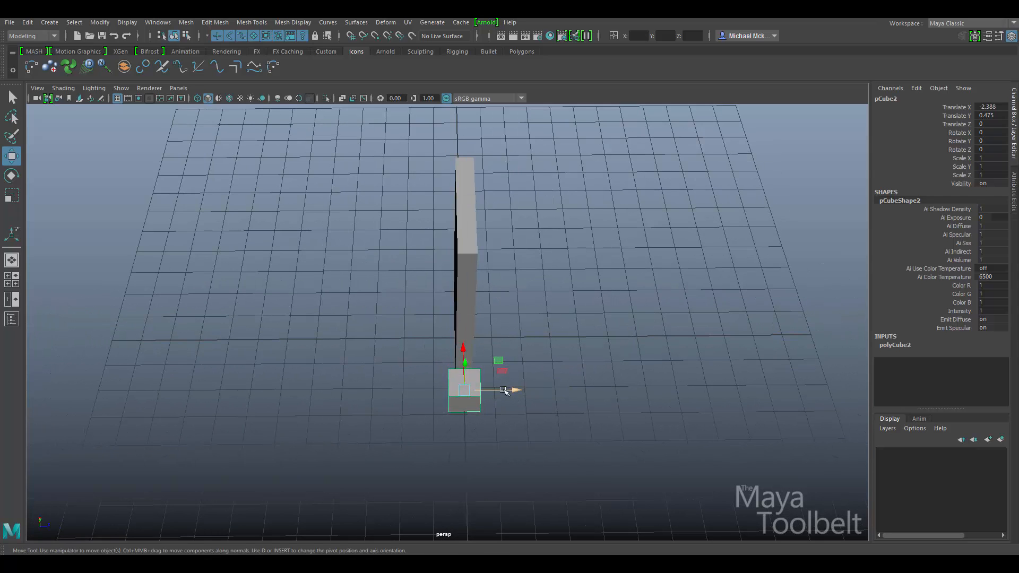
pyautogui.keyDown('alt'); pyautogui.moveTo(504, 387); pyautogui.dragTo(484, 385); pyautogui.keyUp('alt')
# Select the small cube's top face and raise it to the height of the door's top to form a post.
pyautogui.press('q')
pyautogui.moveTo(402, 351); pyautogui.dragTo(391, 295, button='right')
pyautogui.click(410, 355)
pyautogui.keyDown('alt'); pyautogui.moveTo(414, 358); pyautogui.dragTo(479, 304); pyautogui.keyUp('alt')
pyautogui.press('w')
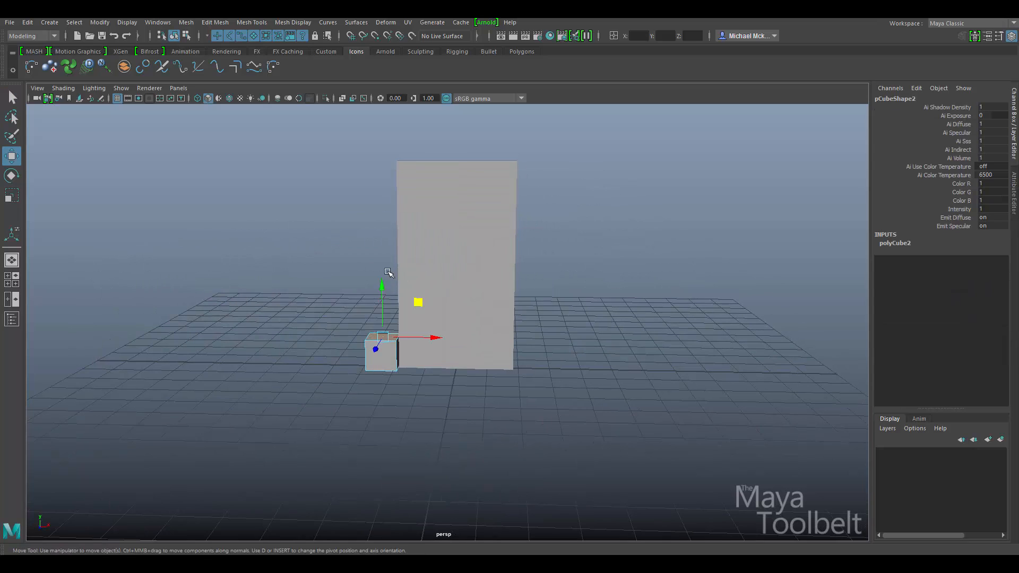
pyautogui.moveTo(381, 284); pyautogui.dragTo(373, 104)
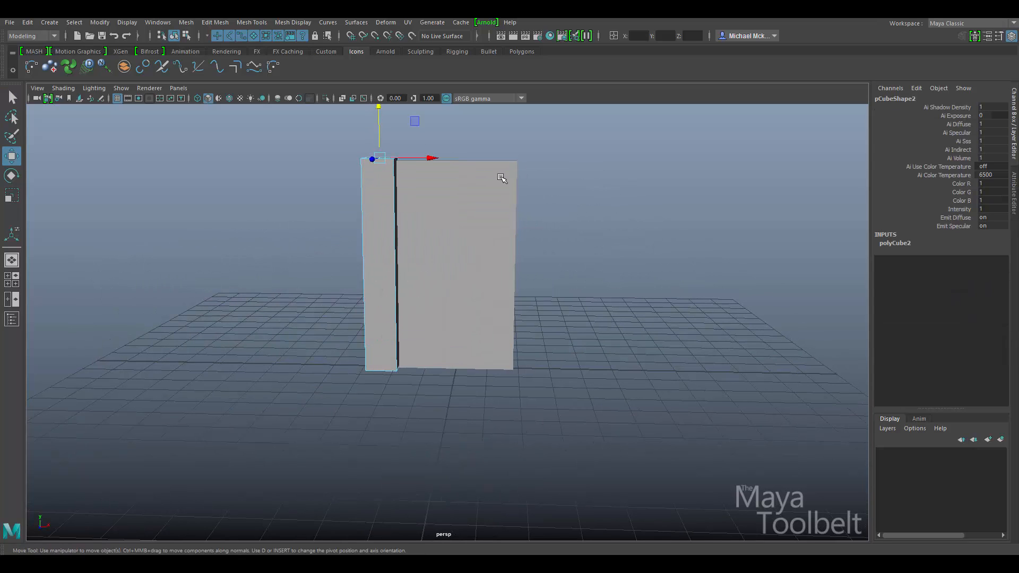
# Extrude the post's top face upward by about 0.872 to form the frame's upper corner block.
pyautogui.keyDown('alt'); pyautogui.moveTo(537, 193); pyautogui.dragTo(546, 286); pyautogui.keyUp('alt')
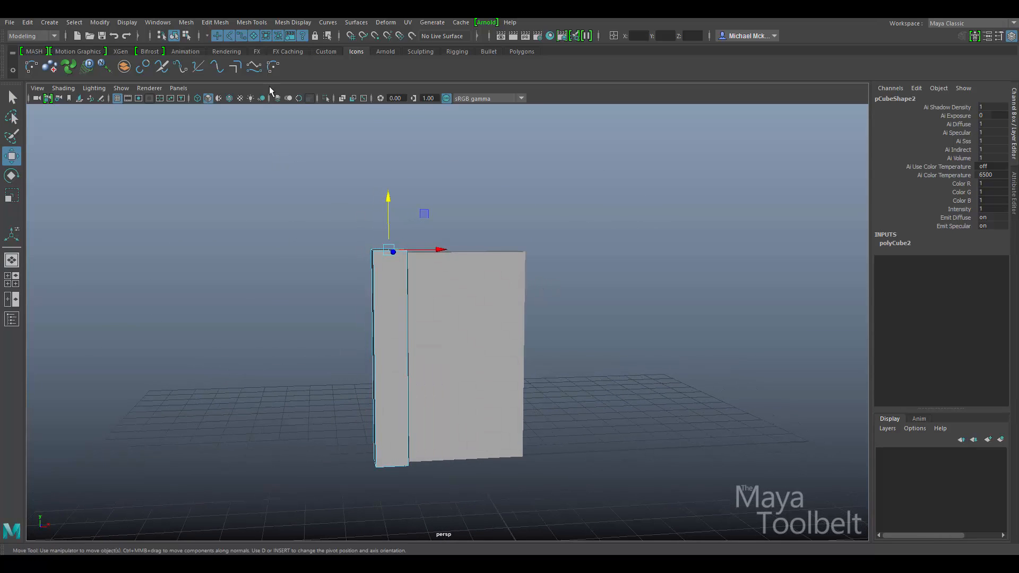
pyautogui.click(218, 23)
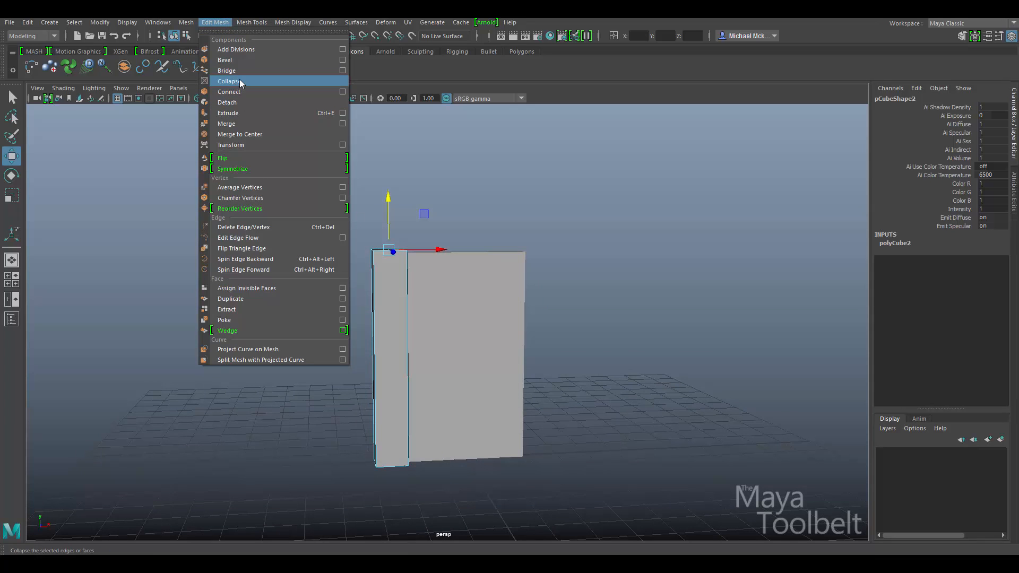
pyautogui.click(229, 113)
pyautogui.keyDown('alt'); pyautogui.moveTo(440, 187); pyautogui.dragTo(365, 184); pyautogui.keyUp('alt')
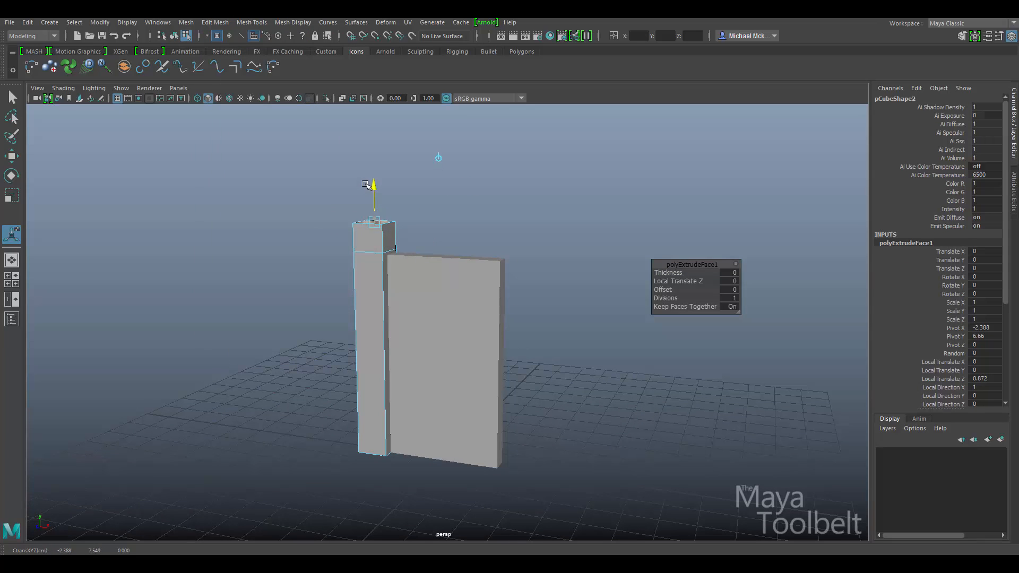
# Extrude the corner block's door-side face across the door's top, and extrude again for the opposite corner block.
pyautogui.click(390, 234)
pyautogui.hotkey('ctrl', 'e')
pyautogui.moveTo(415, 239); pyautogui.dragTo(583, 229)
pyautogui.hotkey('ctrl', 'e')
pyautogui.press('q')
# Extrude the far corner block's underside down to the floor by about 6.693 and return to object mode.
pyautogui.click(533, 242)
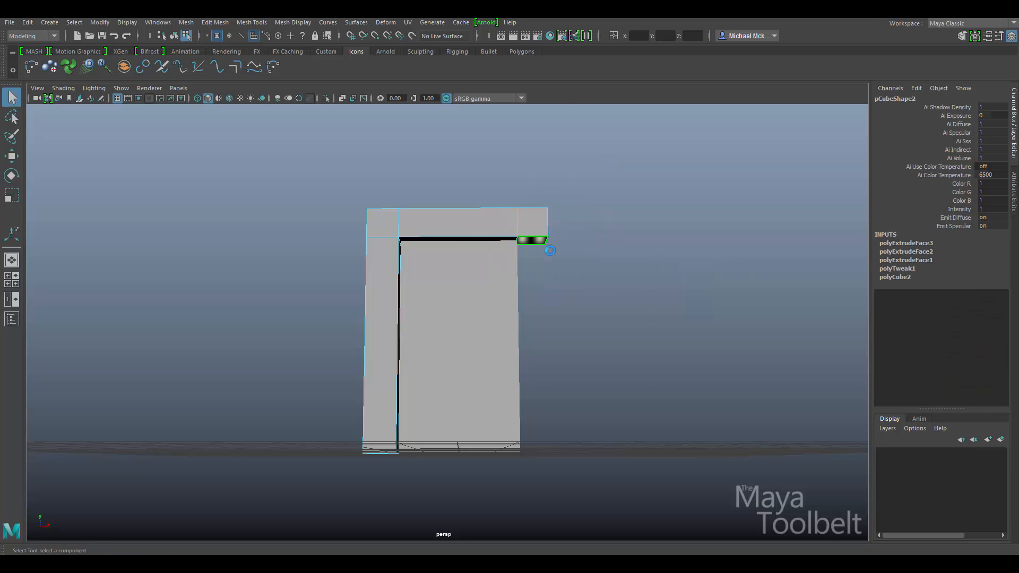
pyautogui.hotkey('ctrl', 'e')
pyautogui.moveTo(533, 268); pyautogui.dragTo(557, 485)
pyautogui.press('w')
pyautogui.keyDown('alt'); pyautogui.moveTo(563, 264); pyautogui.dragTo(603, 263); pyautogui.keyUp('alt')
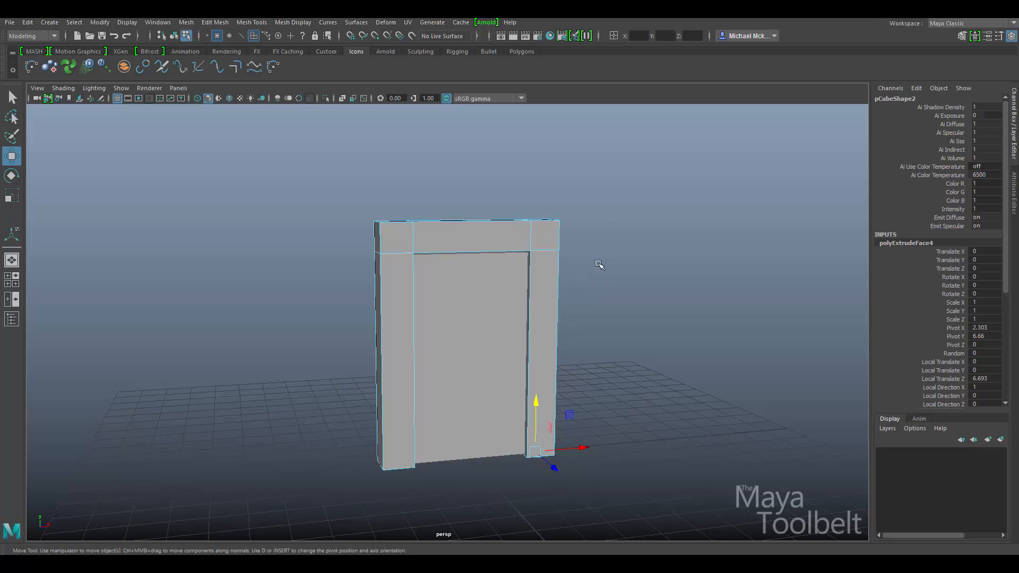
pyautogui.press('F8')
# Enlarge the door frame to scales of about 1.181 in X, 0.997 in Y and 2.086 in Z.
pyautogui.keyDown('alt'); pyautogui.moveTo(577, 214); pyautogui.dragTo(510, 256); pyautogui.keyUp('alt')
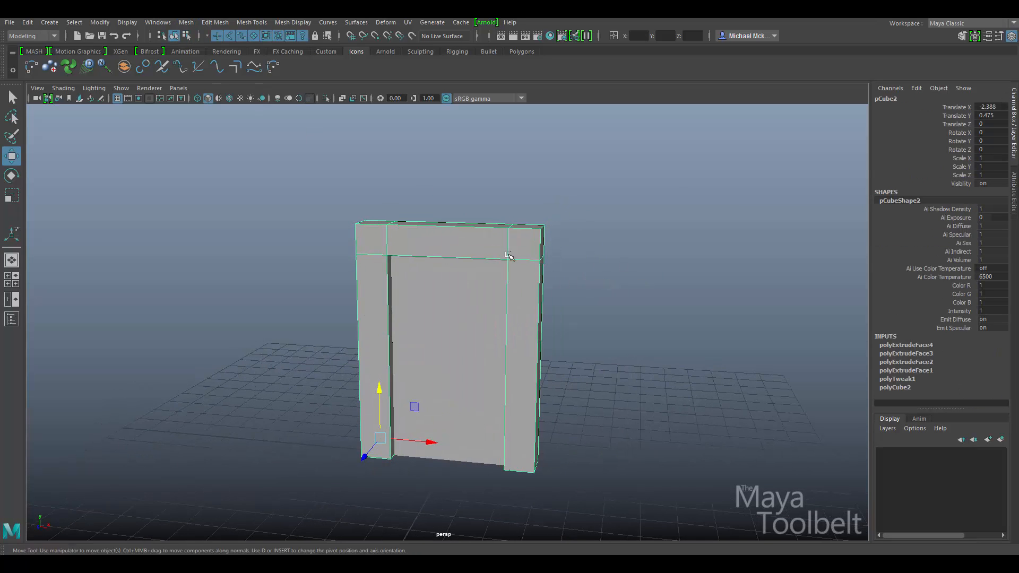
pyautogui.keyDown('alt'); pyautogui.moveTo(619, 336); pyautogui.dragTo(644, 350); pyautogui.keyUp('alt')
pyautogui.press('e')
pyautogui.keyDown('alt'); pyautogui.moveTo(606, 399); pyautogui.dragTo(489, 404); pyautogui.keyUp('alt')
pyautogui.press('r')
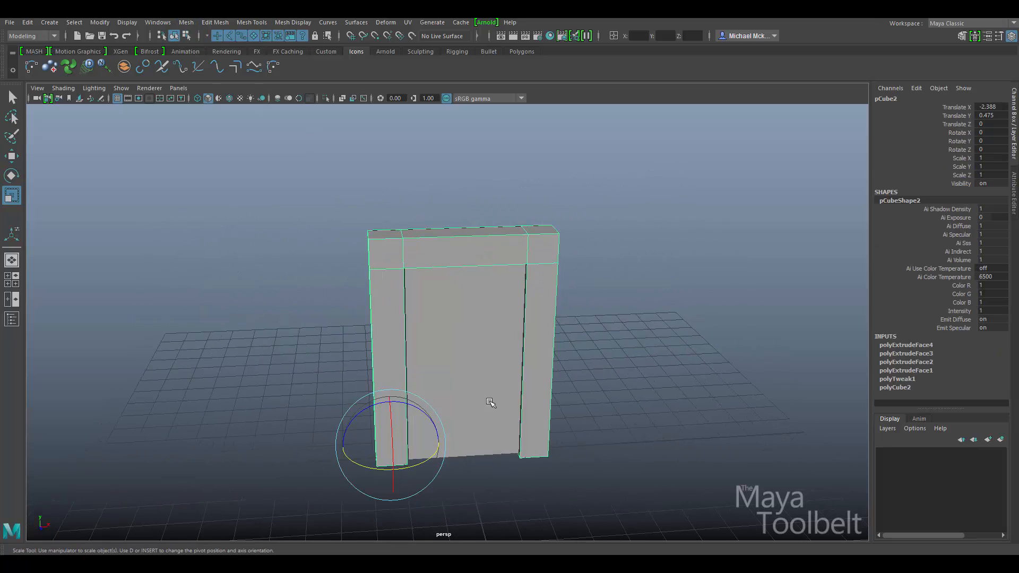
pyautogui.moveTo(438, 441); pyautogui.dragTo(417, 443)
pyautogui.moveTo(394, 396); pyautogui.dragTo(577, 327)
# Move the frame to about -2.472 in X and -0.484 in Z, and narrow it to about 1.071 in Scale X.
pyautogui.press('w')
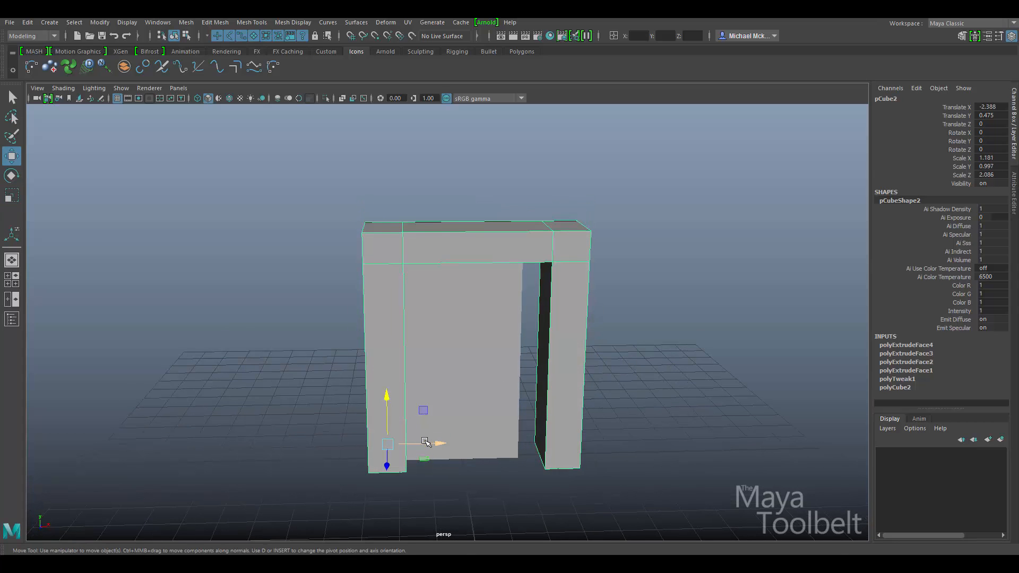
pyautogui.moveTo(425, 441); pyautogui.dragTo(423, 442)
pyautogui.keyDown('alt'); pyautogui.moveTo(460, 398); pyautogui.dragTo(520, 365); pyautogui.keyUp('alt')
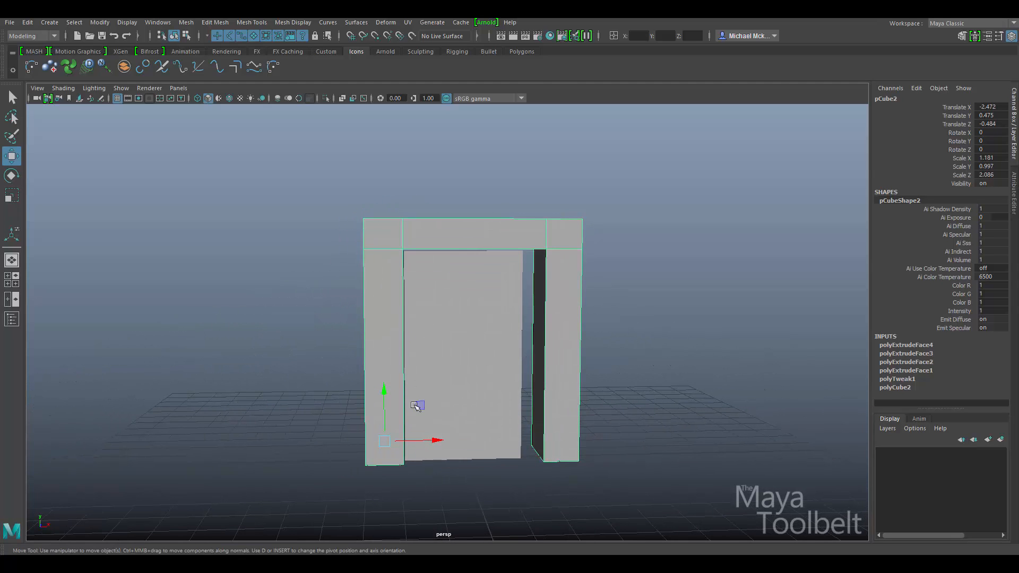
pyautogui.press('r')
pyautogui.moveTo(433, 440); pyautogui.dragTo(388, 435)
pyautogui.press('w')
# Select the door and shift it to about 0.069 in Translate X within the frame opening.
pyautogui.keyDown('alt'); pyautogui.moveTo(460, 377); pyautogui.dragTo(641, 376); pyautogui.keyUp('alt')
pyautogui.click(669, 292)
pyautogui.click(497, 324)
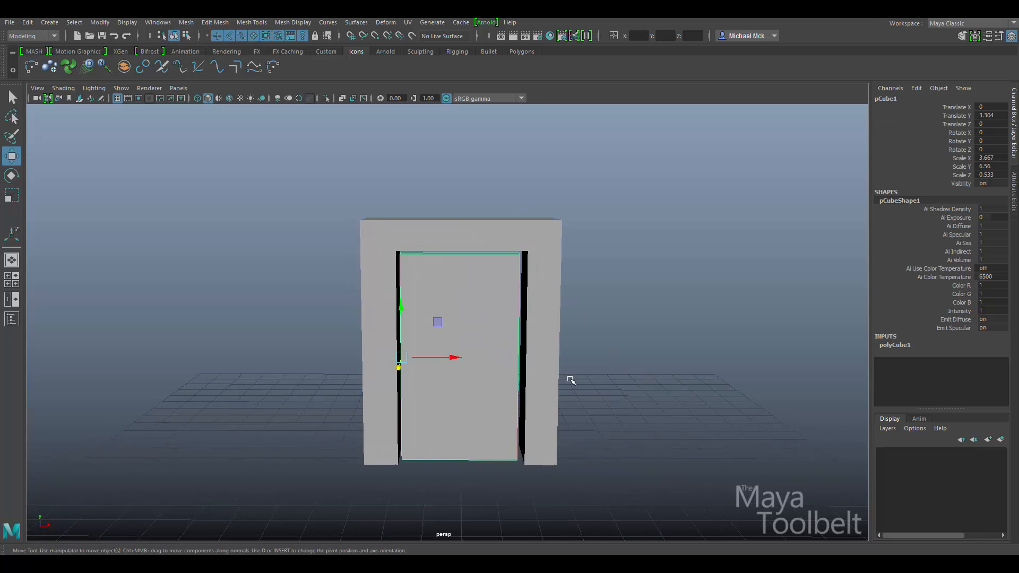
pyautogui.keyDown('alt'); pyautogui.moveTo(570, 380); pyautogui.dragTo(608, 395); pyautogui.keyUp('alt')
# Thin the door frame to about 0.625 in Scale Z and position it at about -0.099 in Translate Z.
pyautogui.click(537, 366)
pyautogui.press('r')
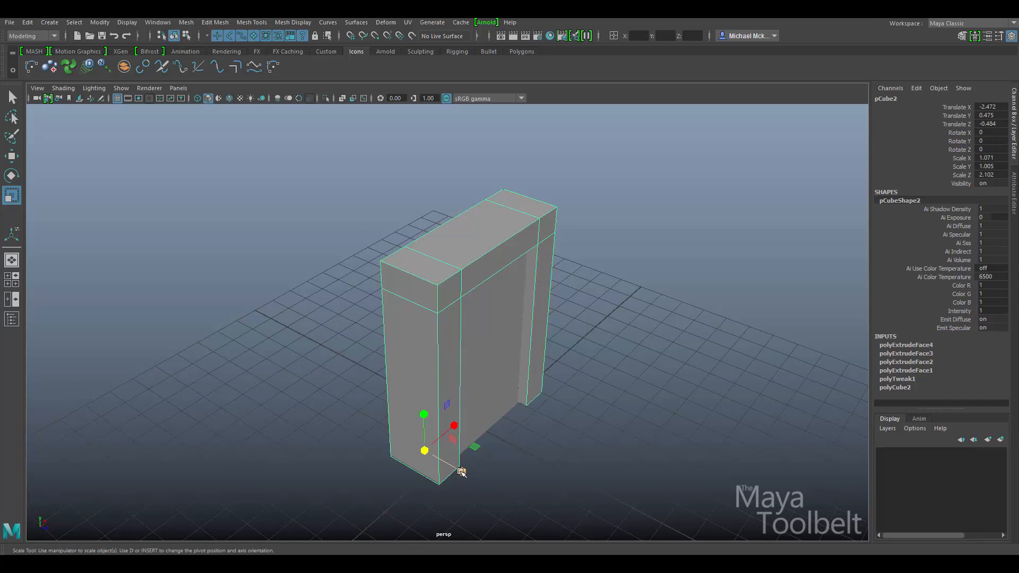
pyautogui.moveTo(461, 472)
pyautogui.mouseDown()
pyautogui.moveTo(440, 457)
pyautogui.moveTo(467, 450)
pyautogui.moveTo(473, 479)
pyautogui.mouseUp()
pyautogui.press('w')
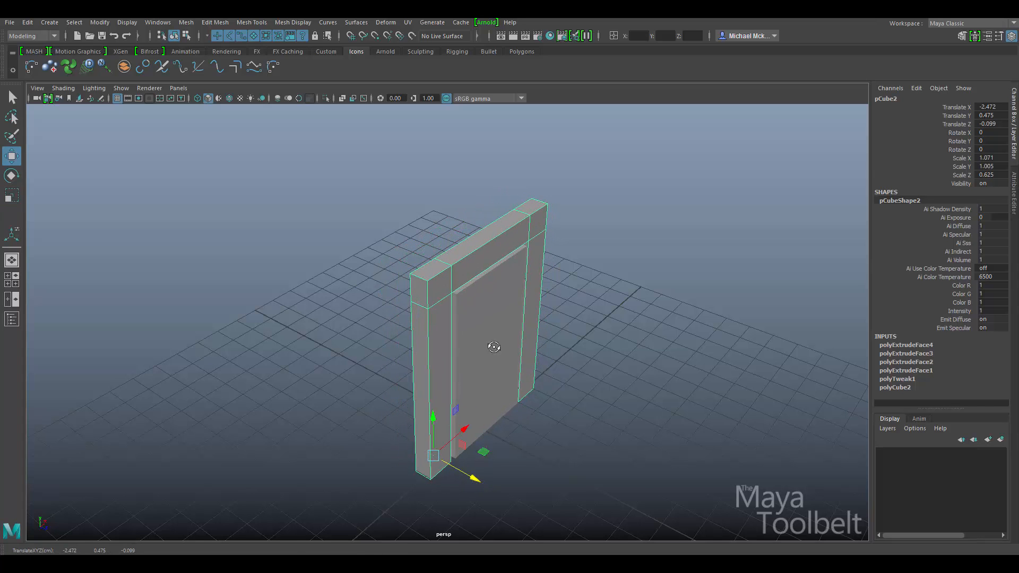
pyautogui.keyDown('alt'); pyautogui.moveTo(493, 347); pyautogui.dragTo(649, 319); pyautogui.keyUp('alt')
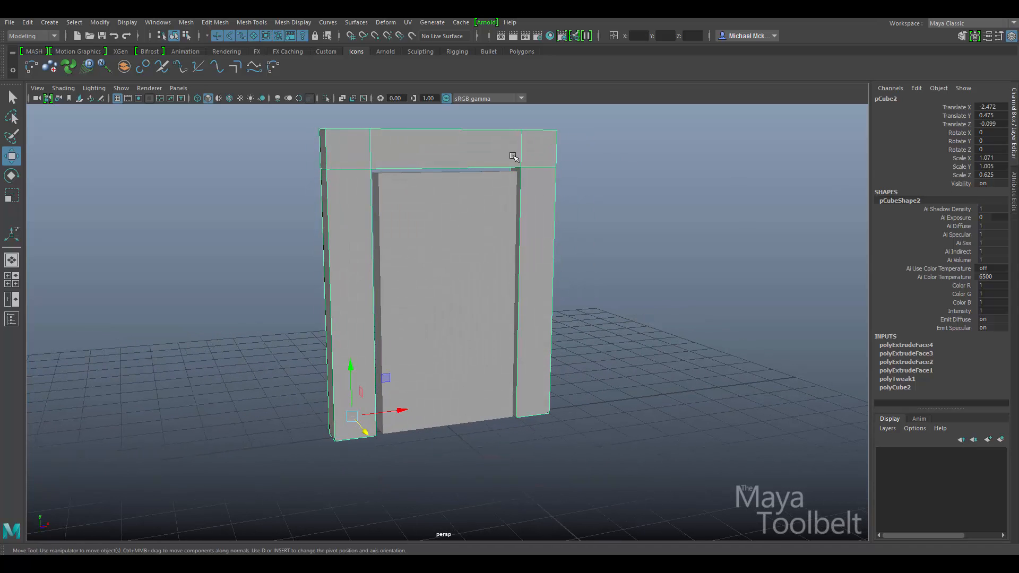
# Rename the frame object as DoorFrame.
pyautogui.click(899, 102)
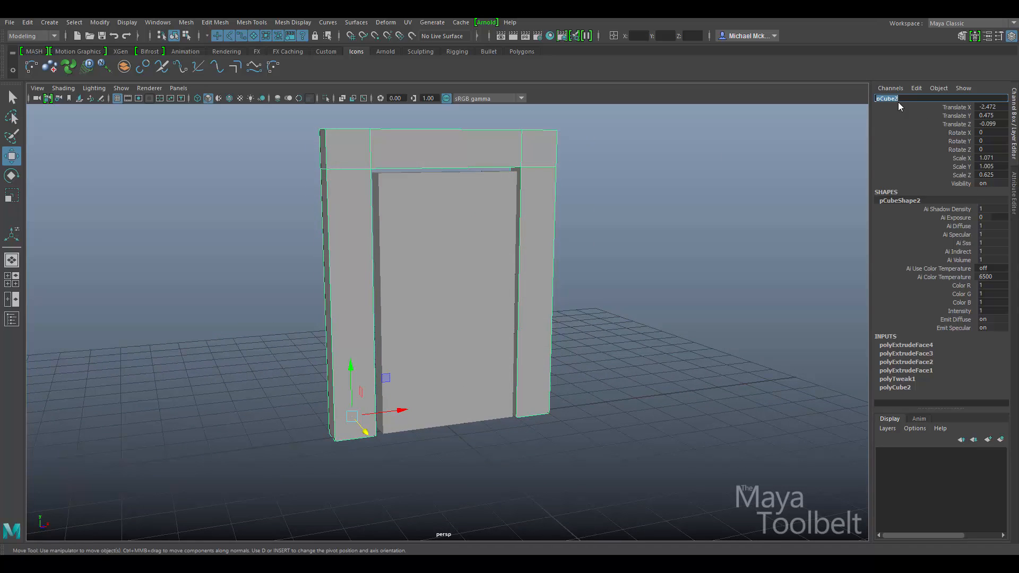
pyautogui.write('DoorFrame')
pyautogui.press('Return')
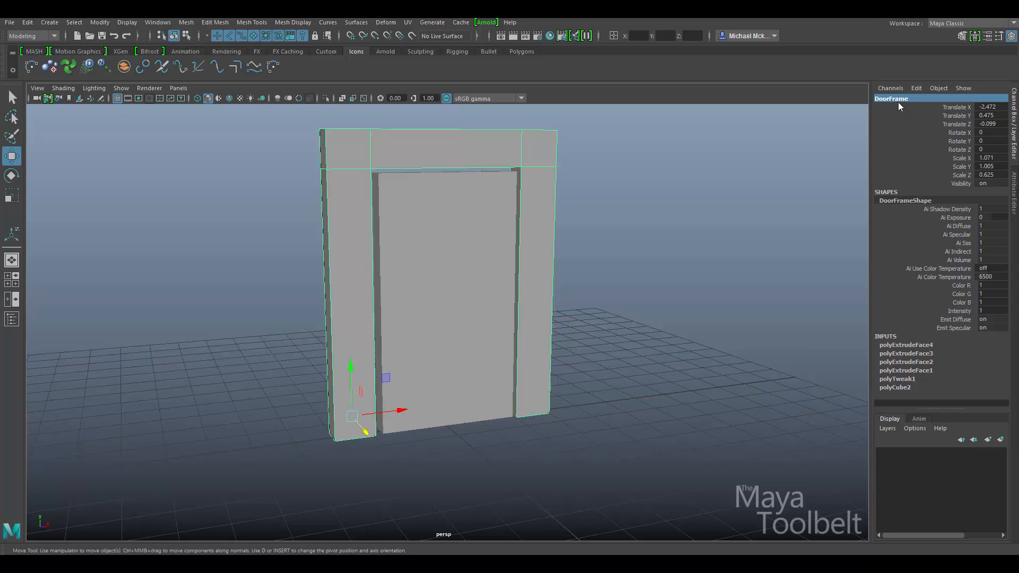
# Select the door object inside the frame and rename it as Door.
pyautogui.click(507, 290)
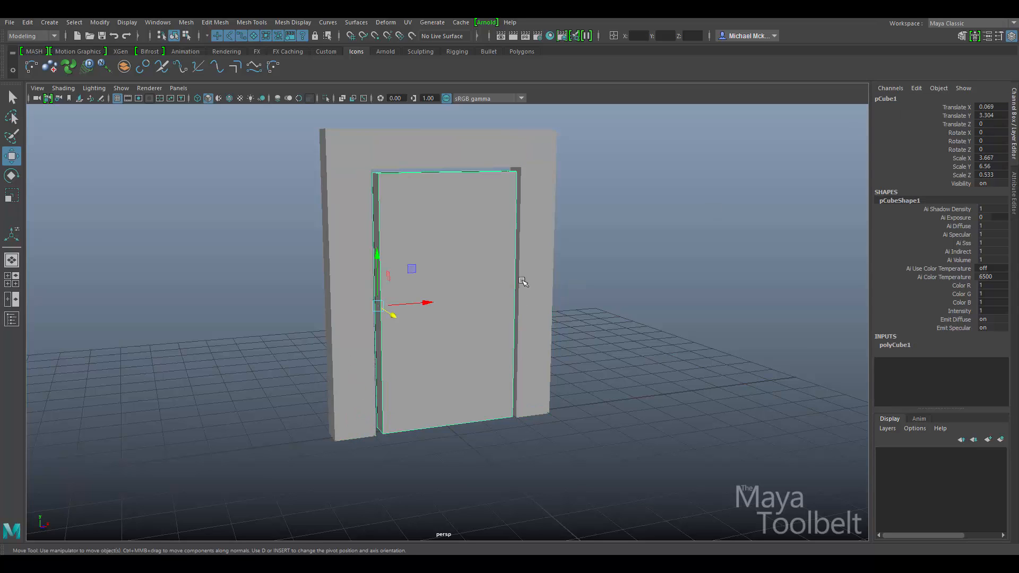
pyautogui.click(896, 98)
pyautogui.write('D')
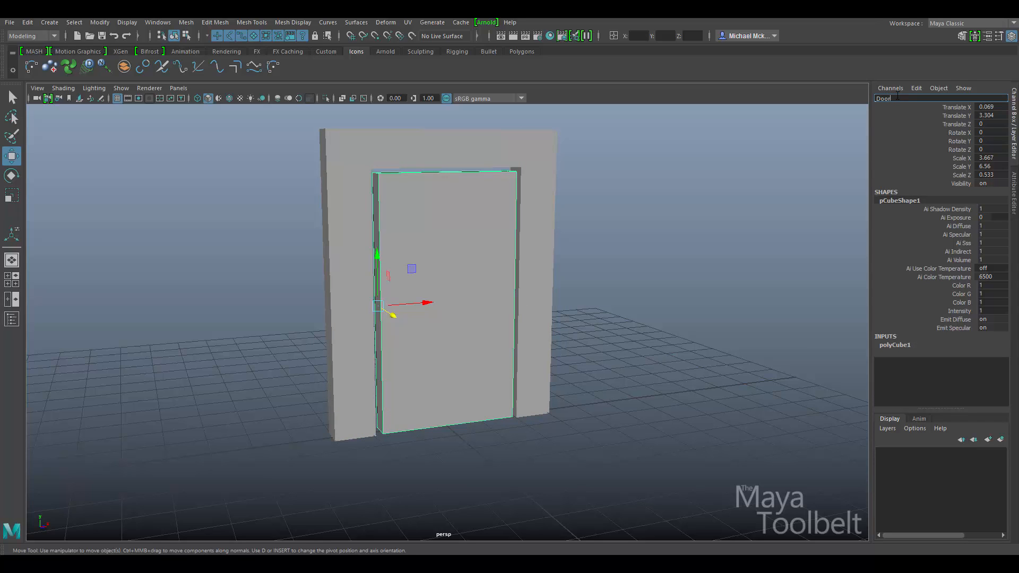
pyautogui.write('oor')
pyautogui.press('Return')
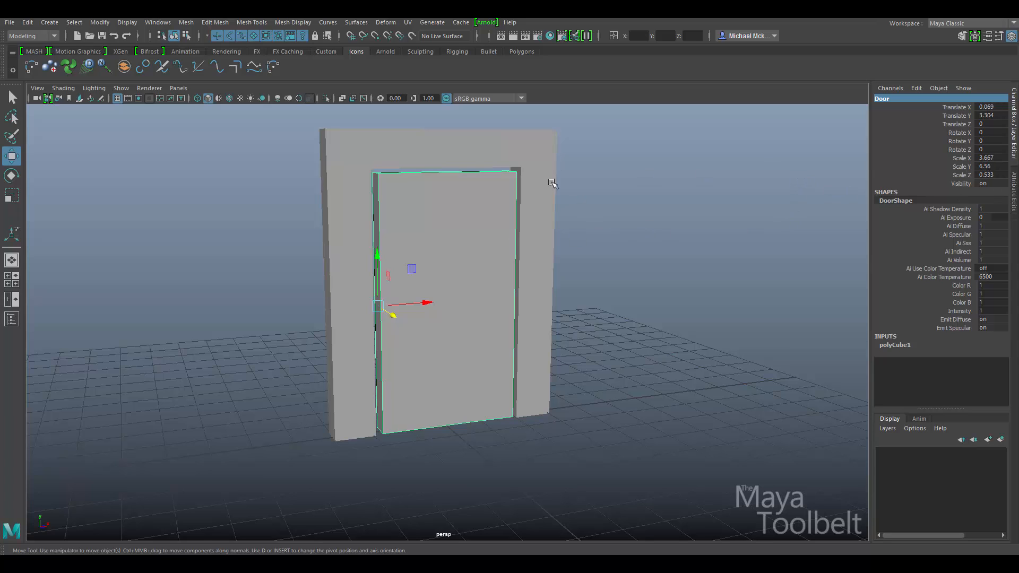
# Select the frame, switch the selection to the door, and open the Outliner.
pyautogui.click(536, 154)
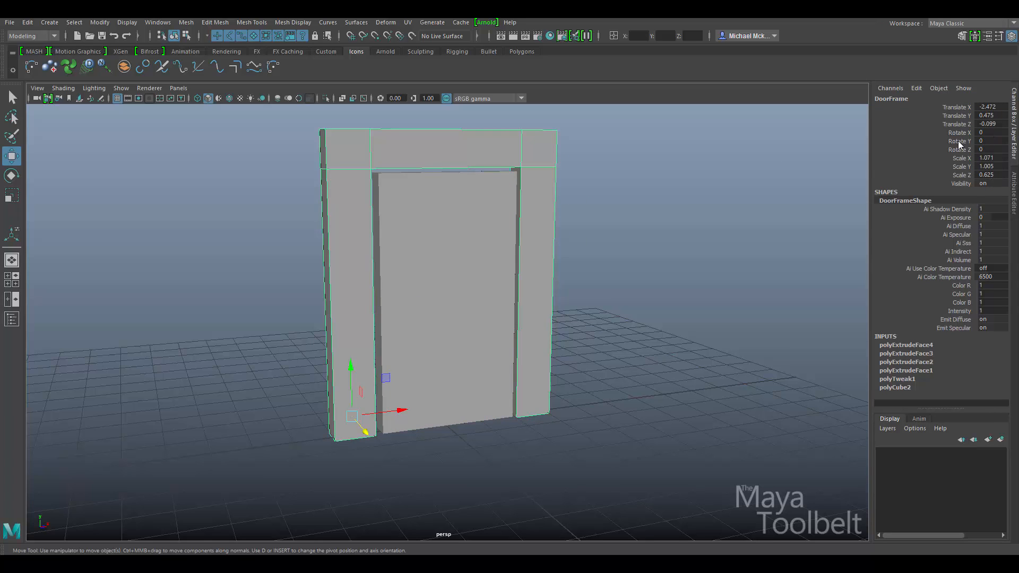
pyautogui.click(467, 246)
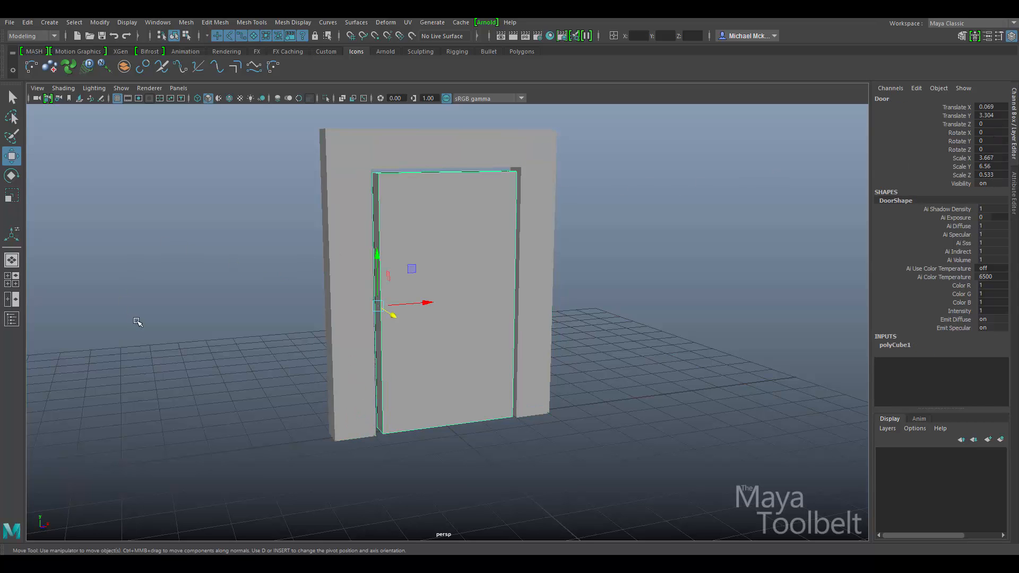
pyautogui.click(11, 320)
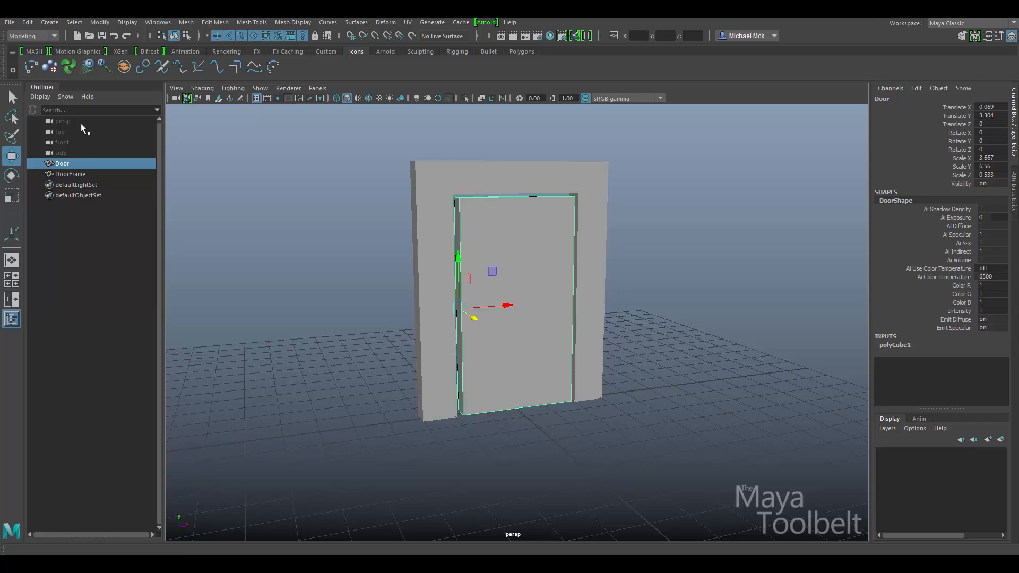
# Examine the scene objects in the Outliner, alternating the selection between Door and DoorFrame.
pyautogui.click(91, 195)
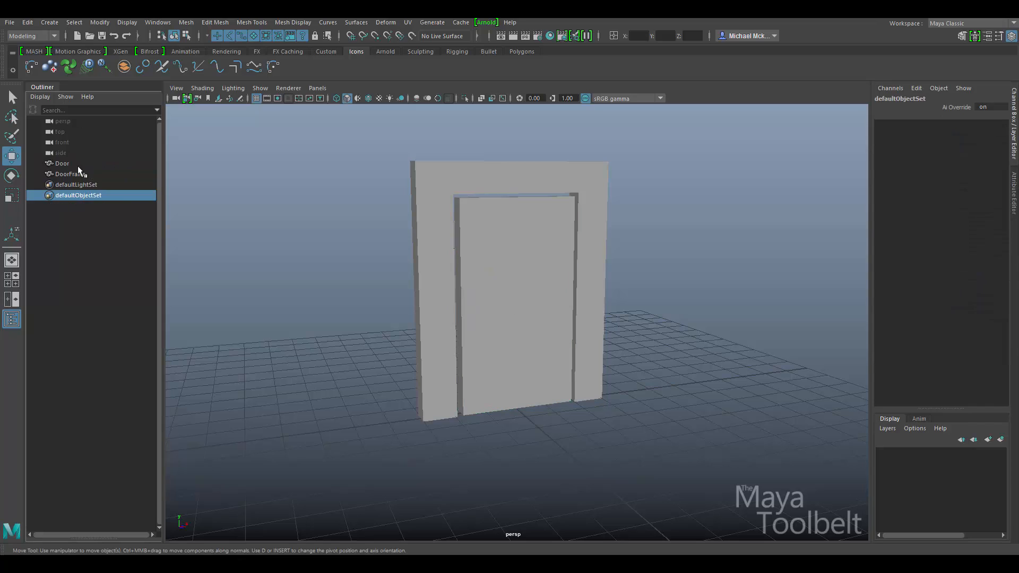
pyautogui.click(71, 153)
pyautogui.click(62, 132)
pyautogui.click(70, 174)
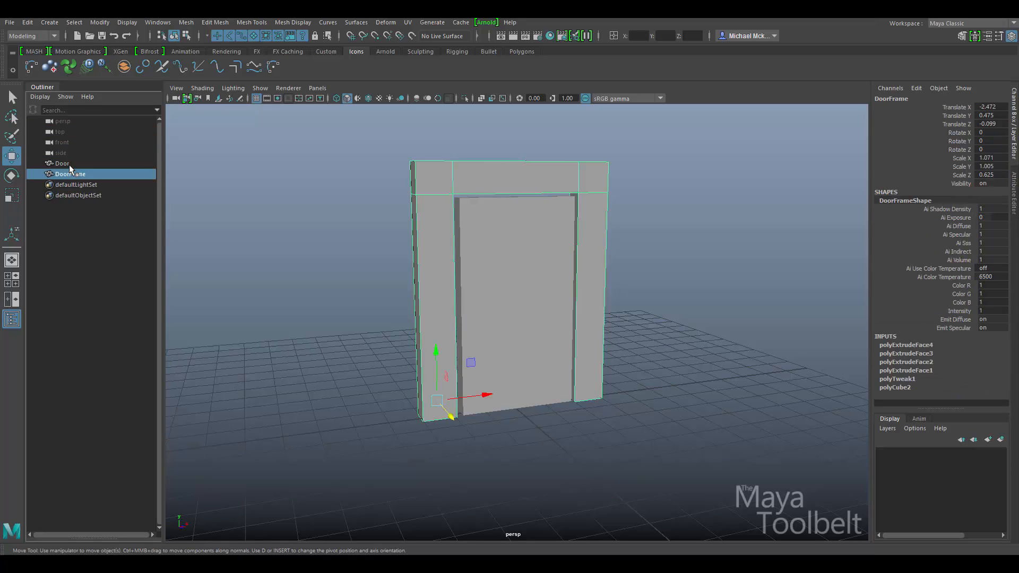
pyautogui.click(69, 164)
pyautogui.click(73, 176)
pyautogui.click(77, 165)
pyautogui.click(87, 174)
pyautogui.click(61, 164)
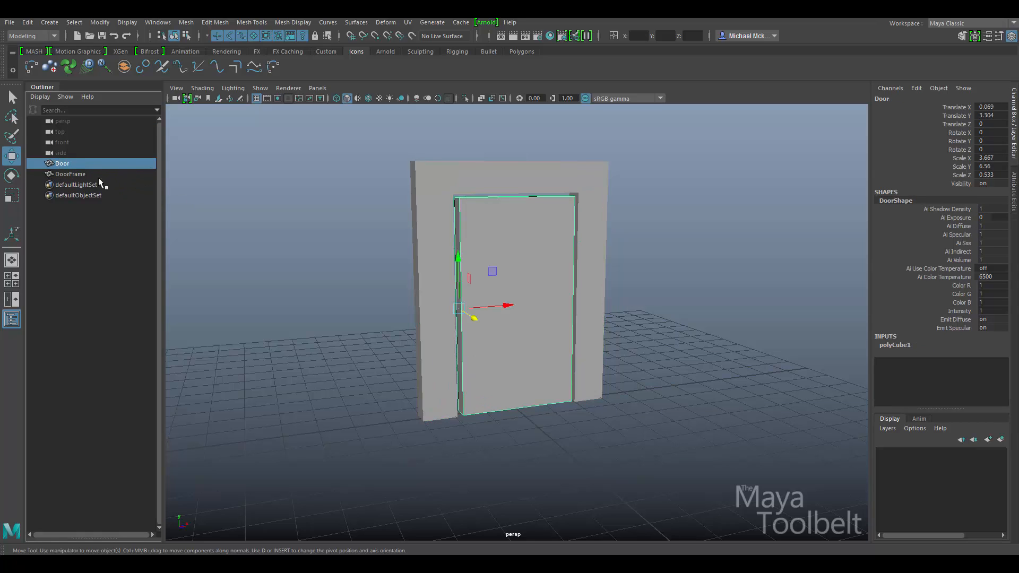
pyautogui.click(82, 173)
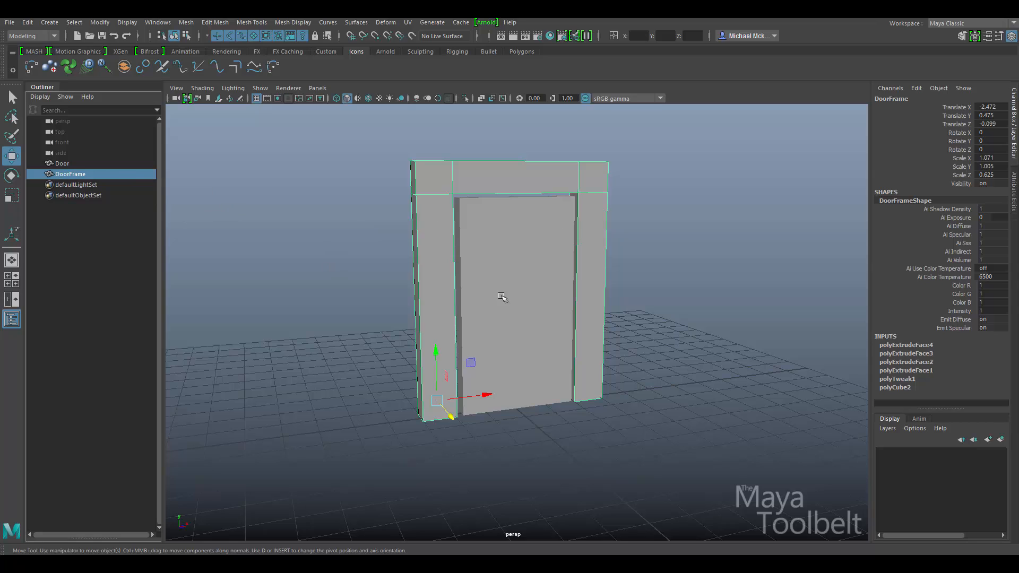
# Parent Door under DoorFrame by selecting the door first and the frame second.
pyautogui.click(541, 251)
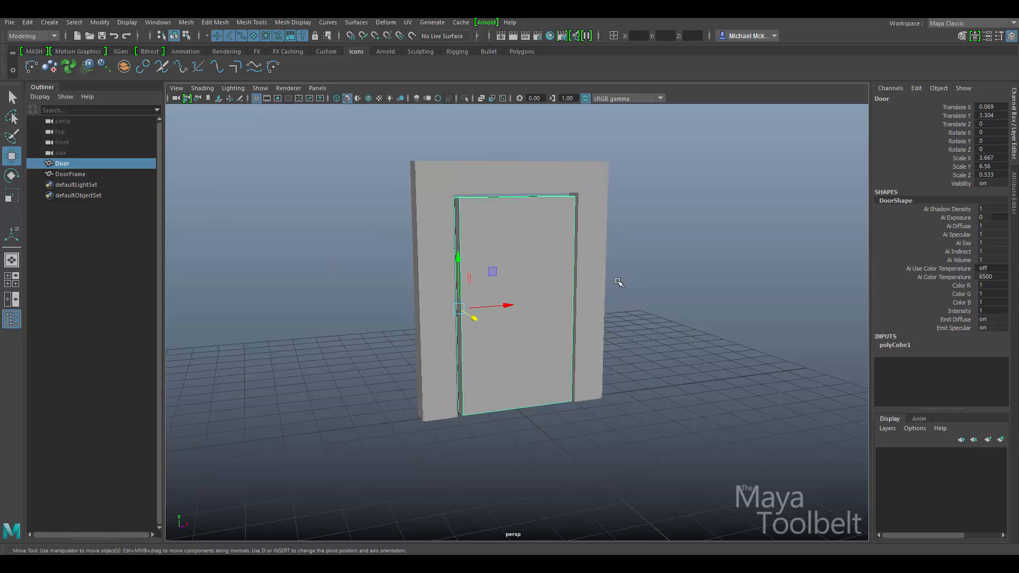
pyautogui.keyDown('shift'); pyautogui.click(432, 178); pyautogui.keyUp('shift')
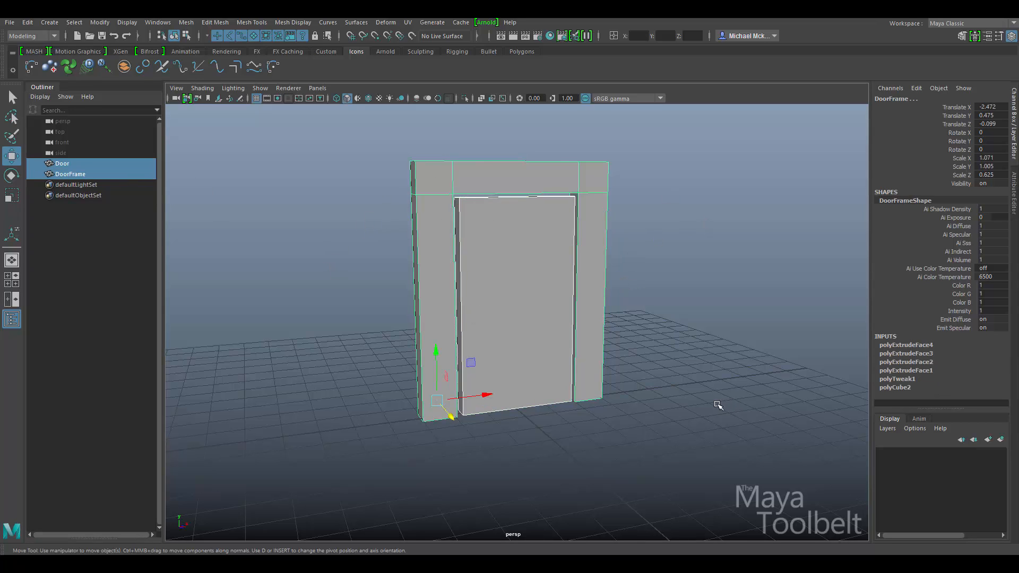
pyautogui.press('p')
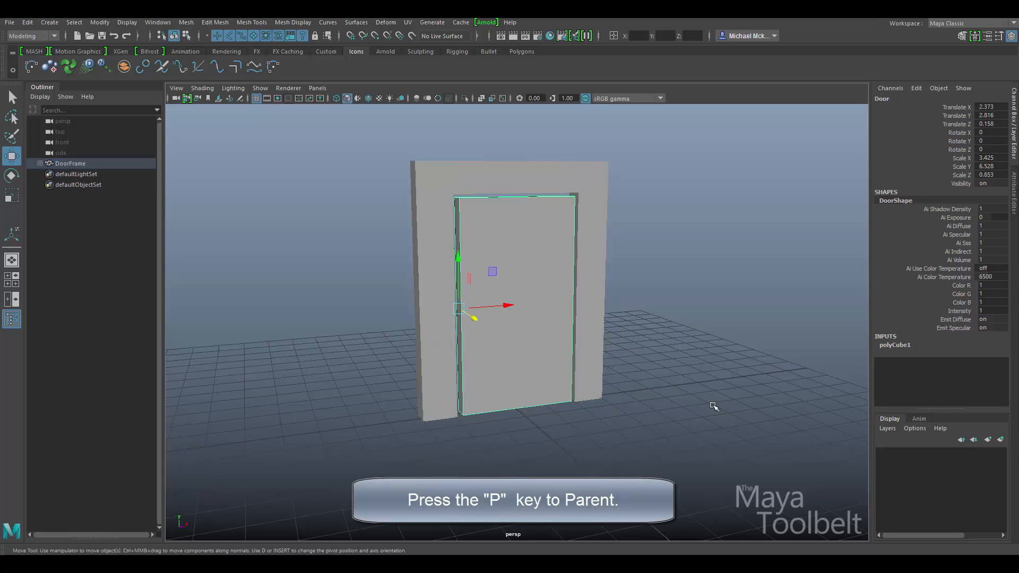
# Expand the DoorFrame hierarchy and check what selecting the parent and the child Door each affects.
pyautogui.click(41, 165)
pyautogui.click(38, 166)
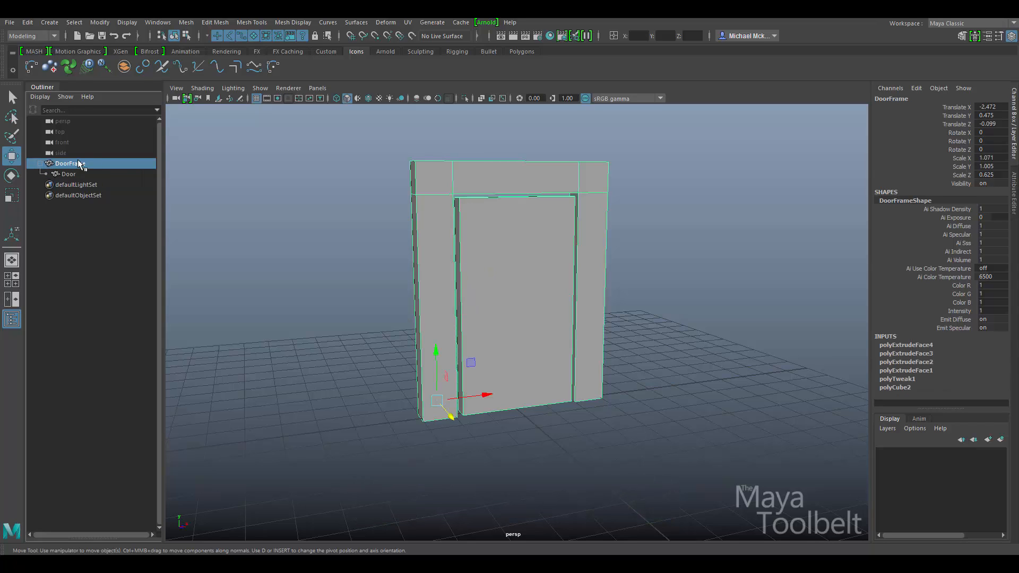
pyautogui.click(68, 175)
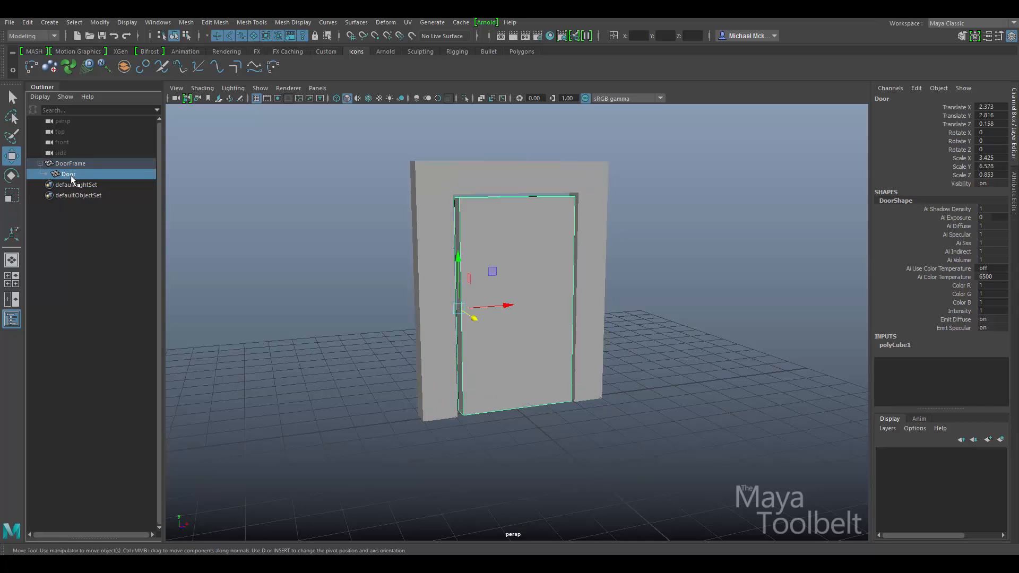
pyautogui.click(85, 164)
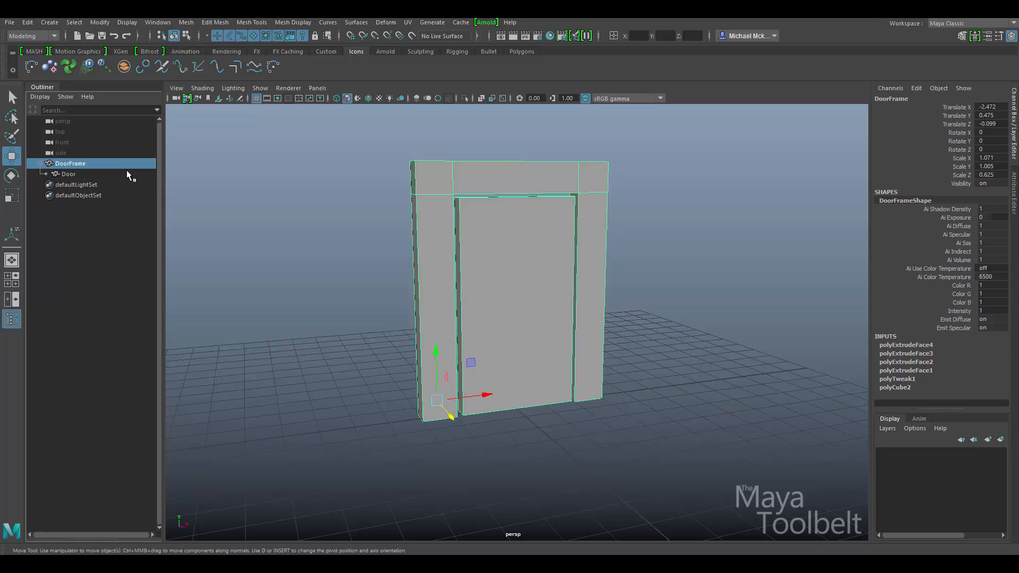
pyautogui.click(68, 175)
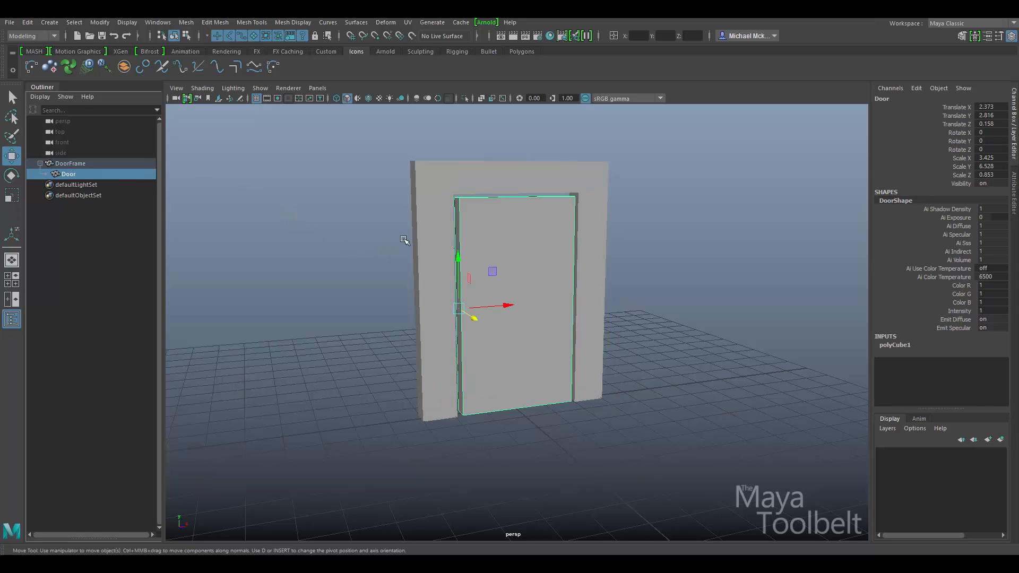
# Try swinging the door open to about 40 degrees in Rotate Y, and undo the rotation.
pyautogui.press('e')
pyautogui.keyDown('alt'); pyautogui.moveTo(473, 291); pyautogui.dragTo(500, 375); pyautogui.keyUp('alt')
pyautogui.hotkey('ctrl', 'z')
pyautogui.hotkey('ctrl', 'z')
pyautogui.hotkey('ctrl', 'z')
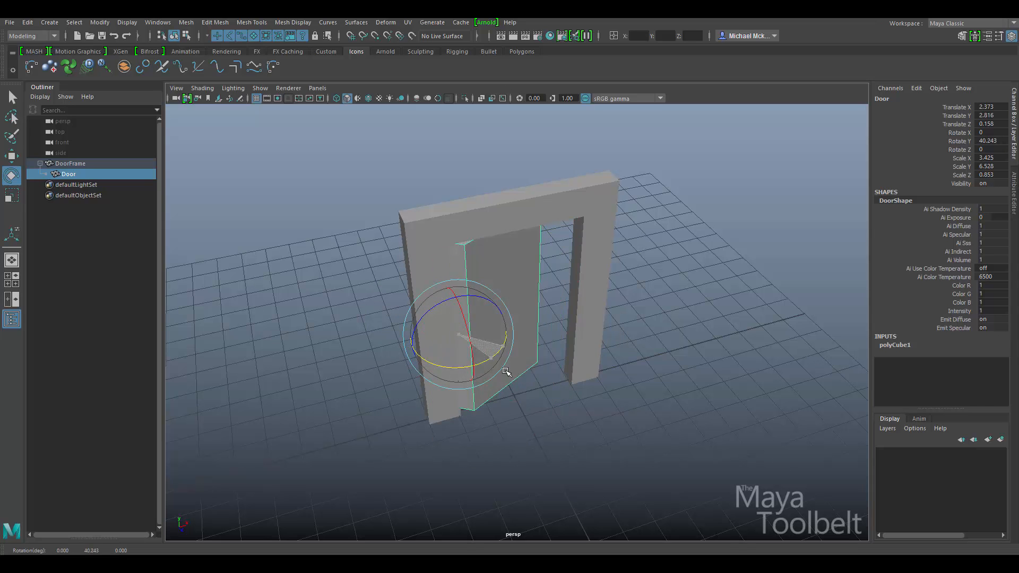
pyautogui.hotkey('ctrl', 'z')
pyautogui.moveTo(643, 313)
pyautogui.keyDown('alt'); pyautogui.mouseDown()
pyautogui.moveTo(670, 292)
pyautogui.moveTo(646, 279)
pyautogui.moveTo(648, 307)
pyautogui.mouseUp(); pyautogui.keyUp('alt')
pyautogui.keyDown('alt'); pyautogui.moveTo(648, 307); pyautogui.dragTo(621, 296, button='middle'); pyautogui.keyUp('alt')
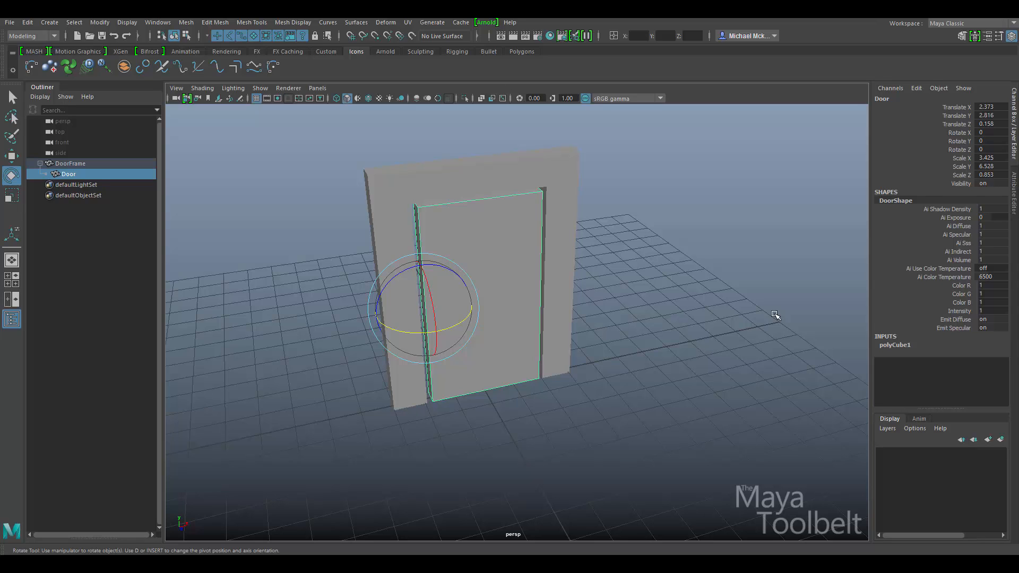
# Freeze the transformations of the parent DoorFrame and select its child Door.
pyautogui.press('Up')
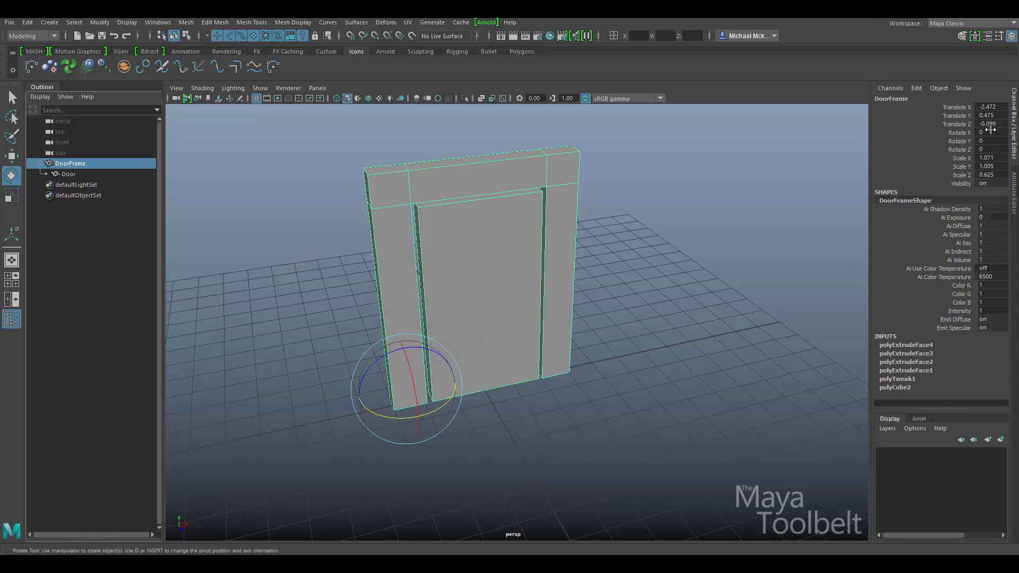
pyautogui.click(100, 22)
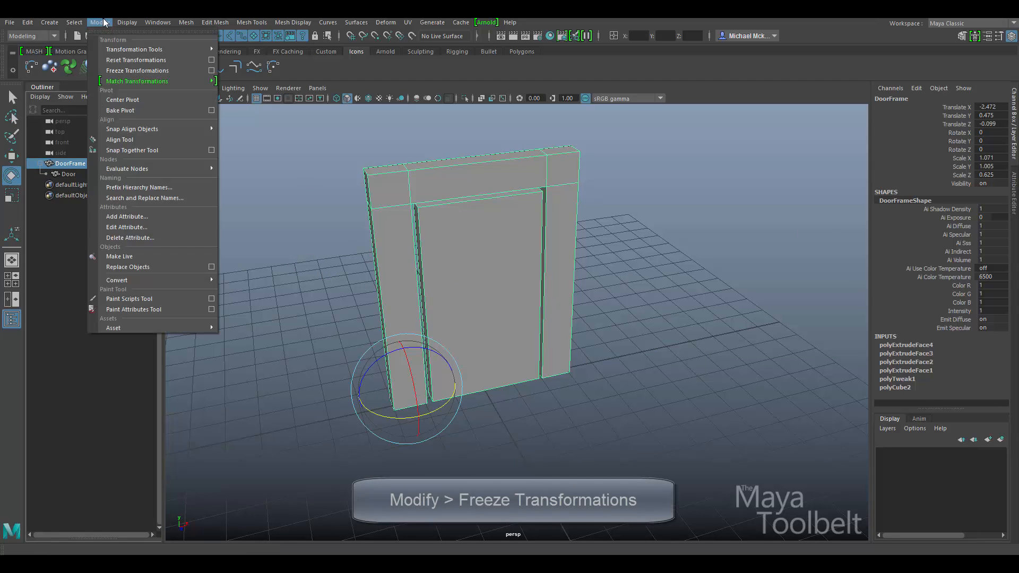
pyautogui.click(155, 75)
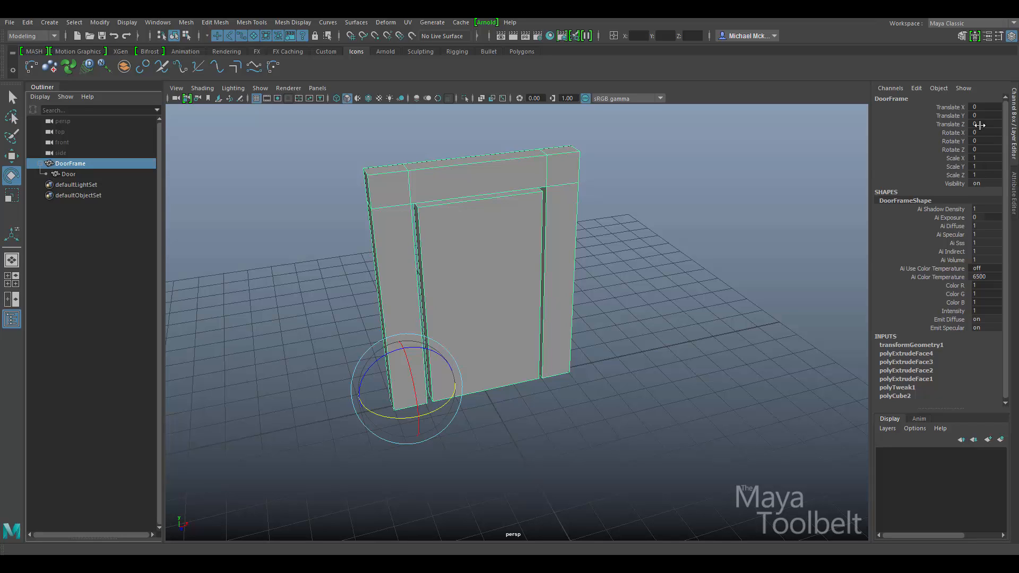
pyautogui.press('Down')
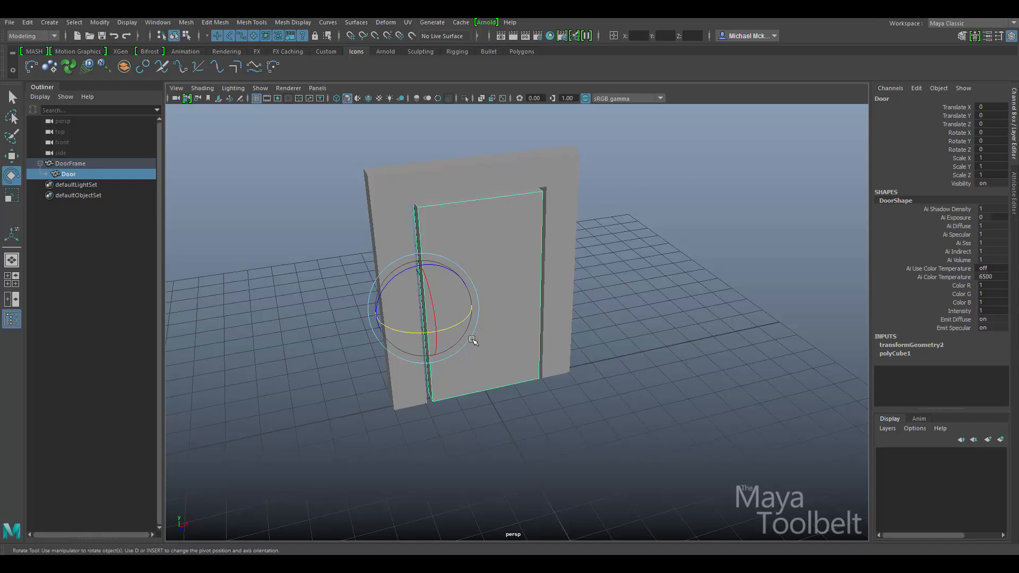
# Test swinging the door both ways around its hinge, including about -47 degrees in Rotate Y, and return it to closed.
pyautogui.moveTo(455, 330); pyautogui.dragTo(380, 370)
pyautogui.keyDown('alt'); pyautogui.moveTo(593, 320); pyautogui.dragTo(544, 339); pyautogui.keyUp('alt')
pyautogui.moveTo(447, 342); pyautogui.dragTo(613, 372)
pyautogui.moveTo(455, 367); pyautogui.dragTo(618, 310)
pyautogui.moveTo(460, 339); pyautogui.dragTo(414, 351)
pyautogui.moveTo(615, 260)
pyautogui.keyDown('alt'); pyautogui.mouseDown()
pyautogui.moveTo(610, 238)
pyautogui.moveTo(616, 259)
pyautogui.mouseUp(); pyautogui.keyUp('alt')
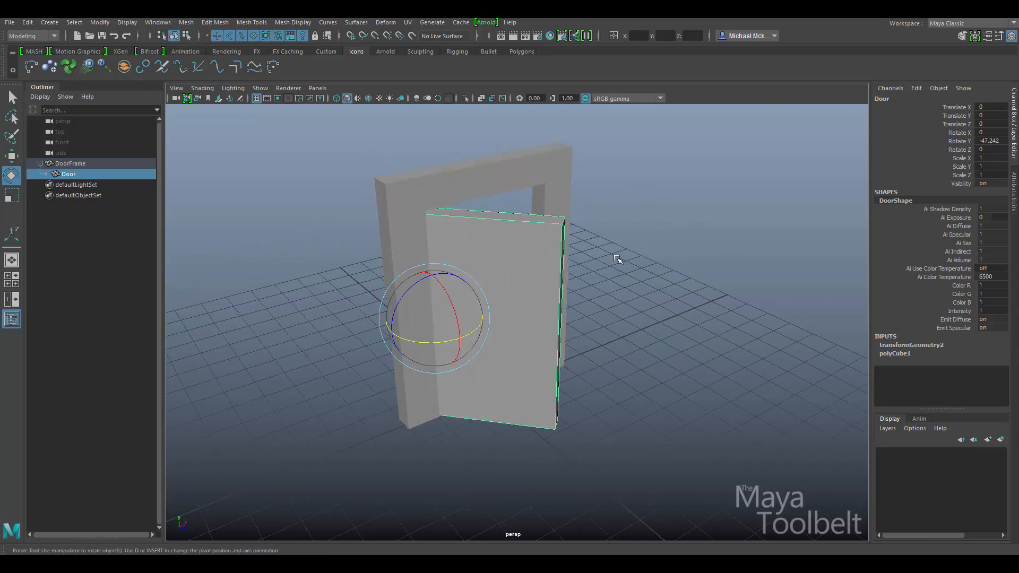
pyautogui.moveTo(462, 333); pyautogui.dragTo(409, 340)
pyautogui.keyDown('alt'); pyautogui.moveTo(630, 270); pyautogui.dragTo(642, 269); pyautogui.keyUp('alt')
pyautogui.moveTo(419, 343); pyautogui.dragTo(480, 332)
pyautogui.keyDown('alt'); pyautogui.moveTo(631, 284); pyautogui.dragTo(610, 260); pyautogui.keyUp('alt')
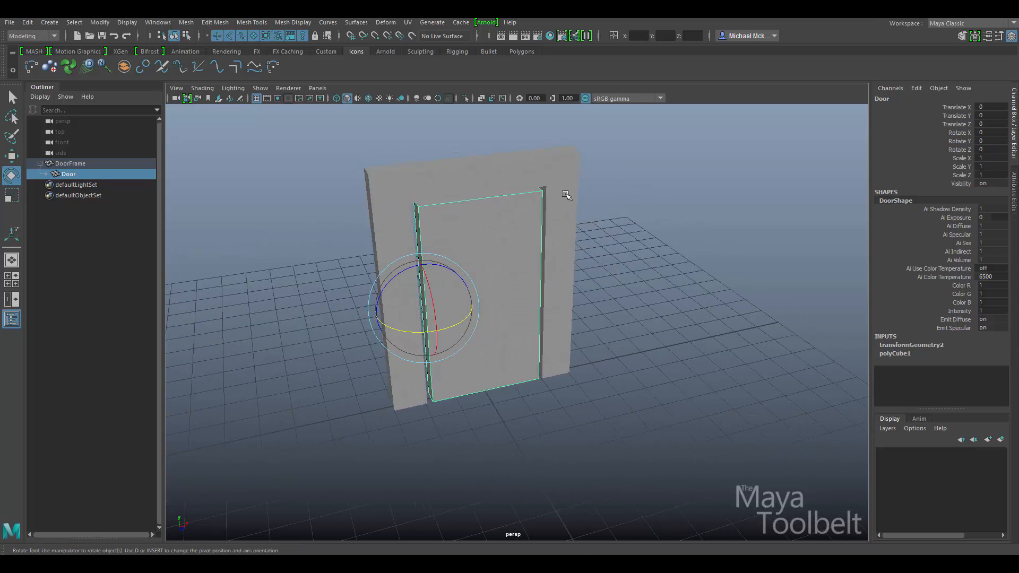
# Try moving DoorFrame together with its child Door, and undo the move.
pyautogui.click(567, 189)
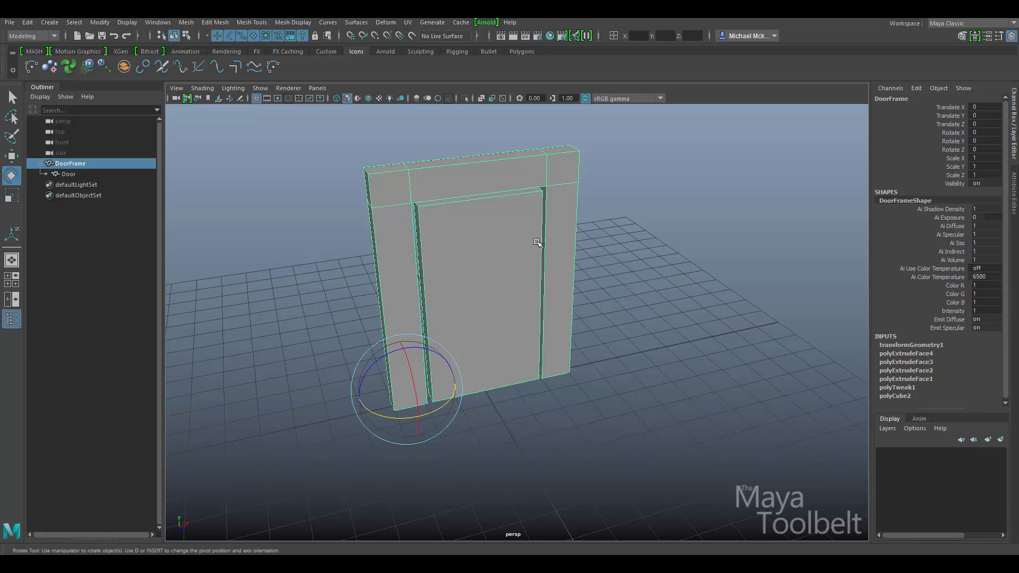
pyautogui.click(479, 242)
pyautogui.press('Up')
pyautogui.press('w')
pyautogui.moveTo(436, 355); pyautogui.dragTo(404, 328)
pyautogui.hotkey('ctrl', 'z')
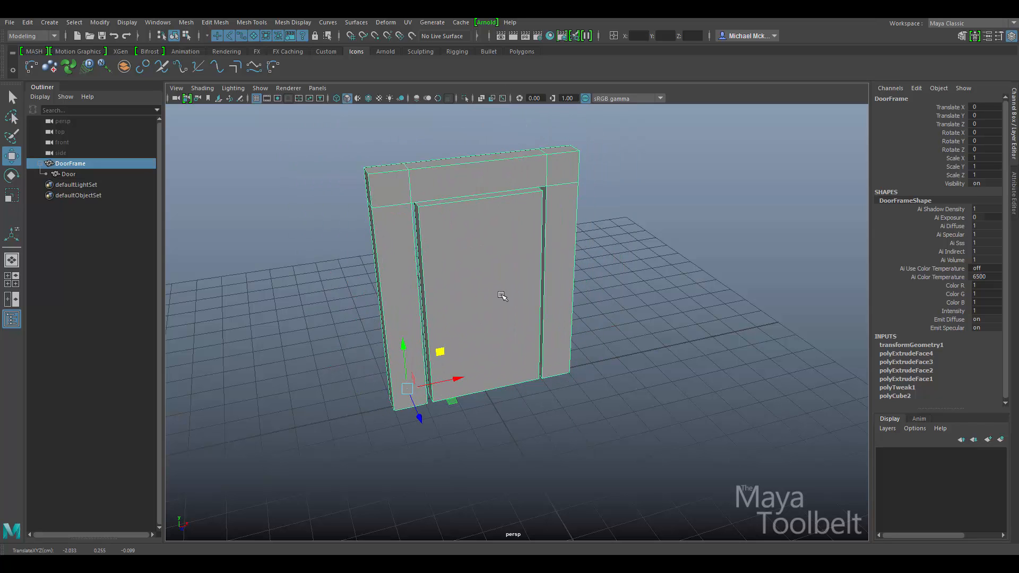
# Step the selection up and down the hierarchy between DoorFrame and Door.
pyautogui.keyDown('alt'); pyautogui.moveTo(501, 296); pyautogui.dragTo(445, 297); pyautogui.keyUp('alt')
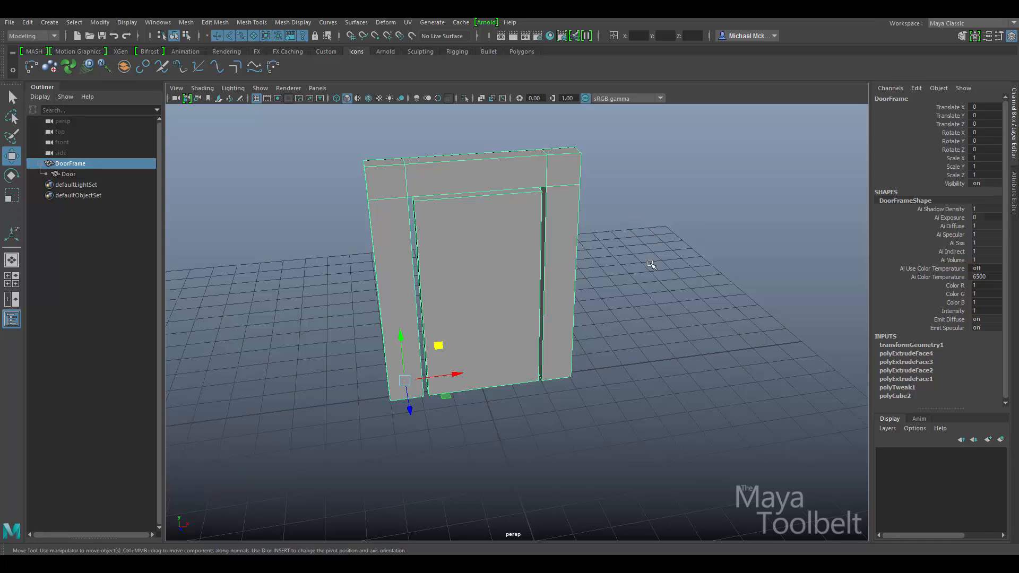
pyautogui.keyDown('alt'); pyautogui.moveTo(654, 289); pyautogui.dragTo(648, 255); pyautogui.keyUp('alt')
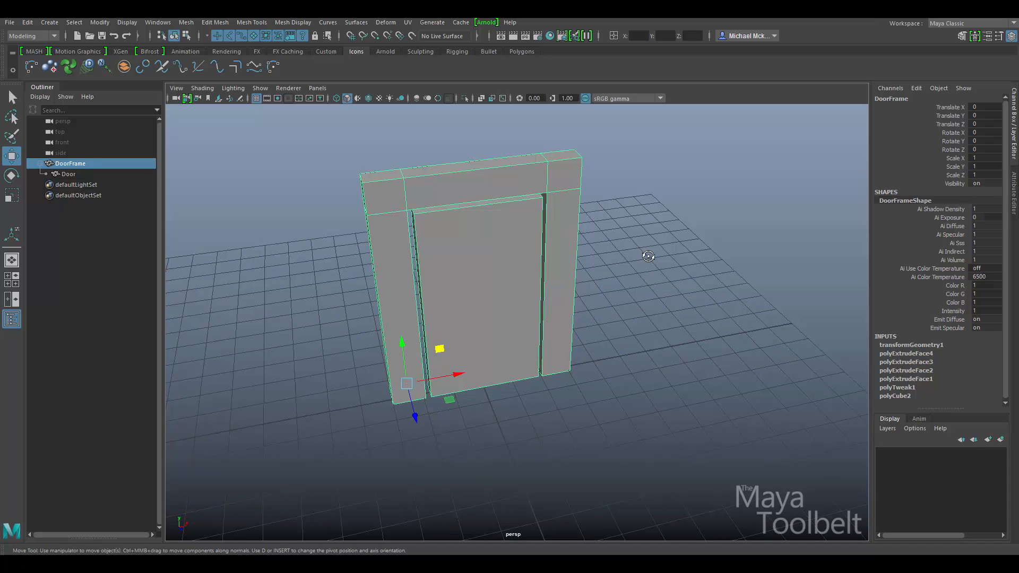
pyautogui.press('Down')
pyautogui.press('Up')
pyautogui.press('Down')
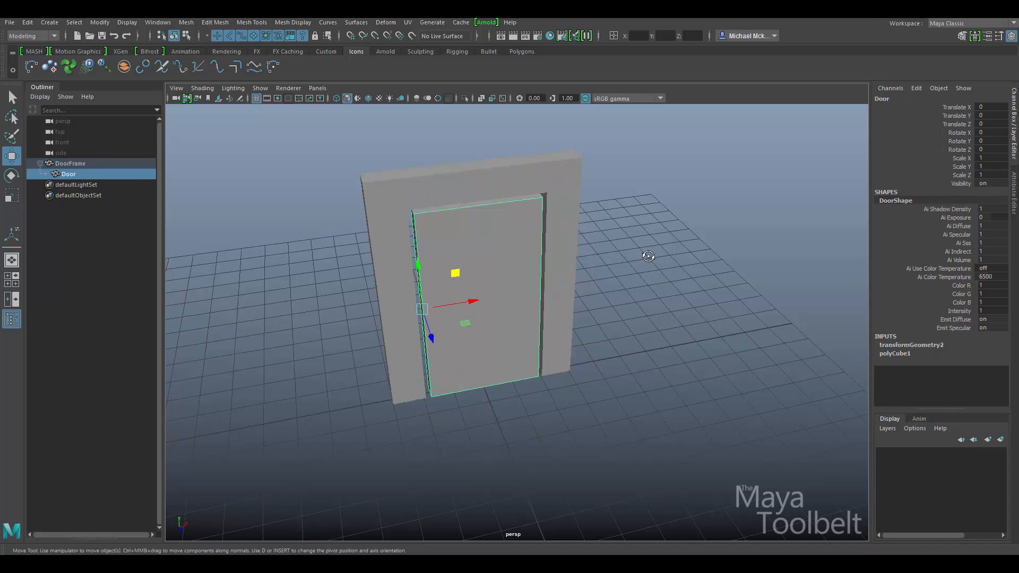
pyautogui.press('Up')
# Undo the transformation freeze and try moving the unfrozen DoorFrame freely with its door.
pyautogui.keyDown('alt'); pyautogui.moveTo(635, 279); pyautogui.dragTo(645, 264); pyautogui.keyUp('alt')
pyautogui.click(651, 254)
pyautogui.click(547, 161)
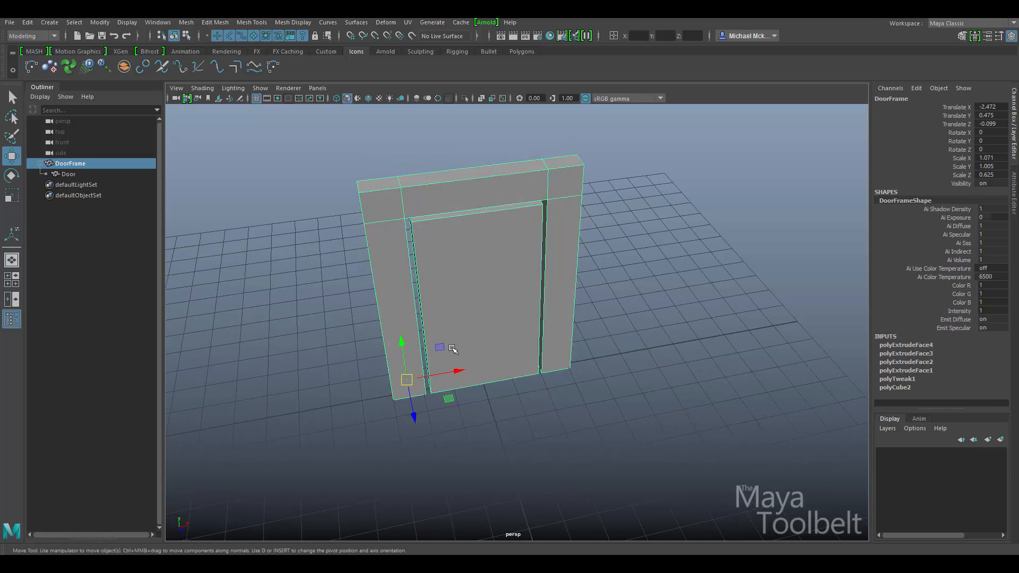
pyautogui.scroll(5, 419, 237)
pyautogui.moveTo(418, 237); pyautogui.dragTo(452, 308)
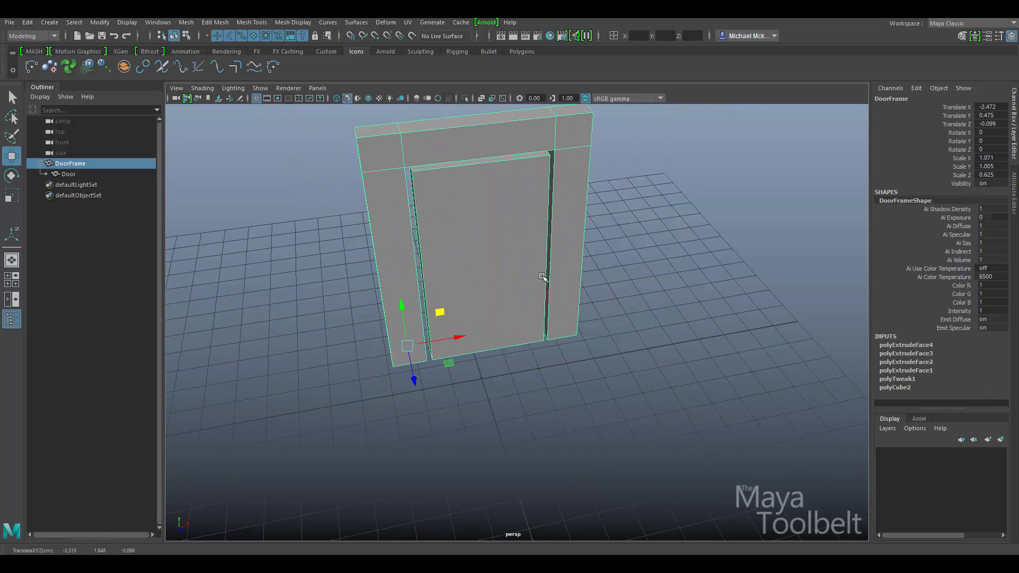
# Try rotating the unfrozen door around its hinge within the frame, and restore its closed position.
pyautogui.keyDown('alt'); pyautogui.moveTo(541, 278); pyautogui.dragTo(569, 270); pyautogui.keyUp('alt')
pyautogui.click(516, 283)
pyautogui.press('e')
pyautogui.moveTo(478, 366); pyautogui.dragTo(578, 246)
pyautogui.click(560, 343)
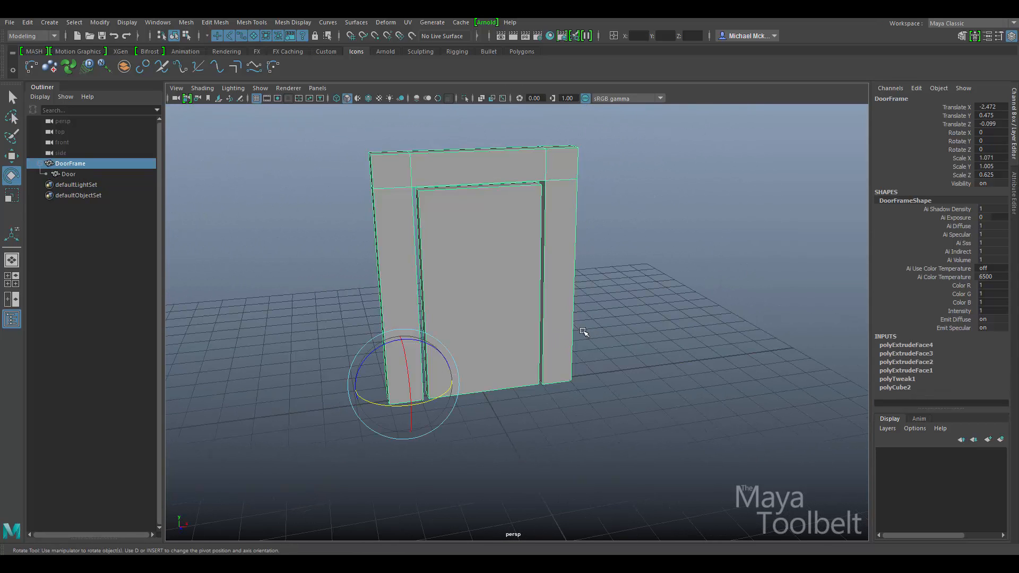
# Freeze transformations on the parented Door only, try rotating it around its hinge, and undo the rotation.
pyautogui.click(476, 274)
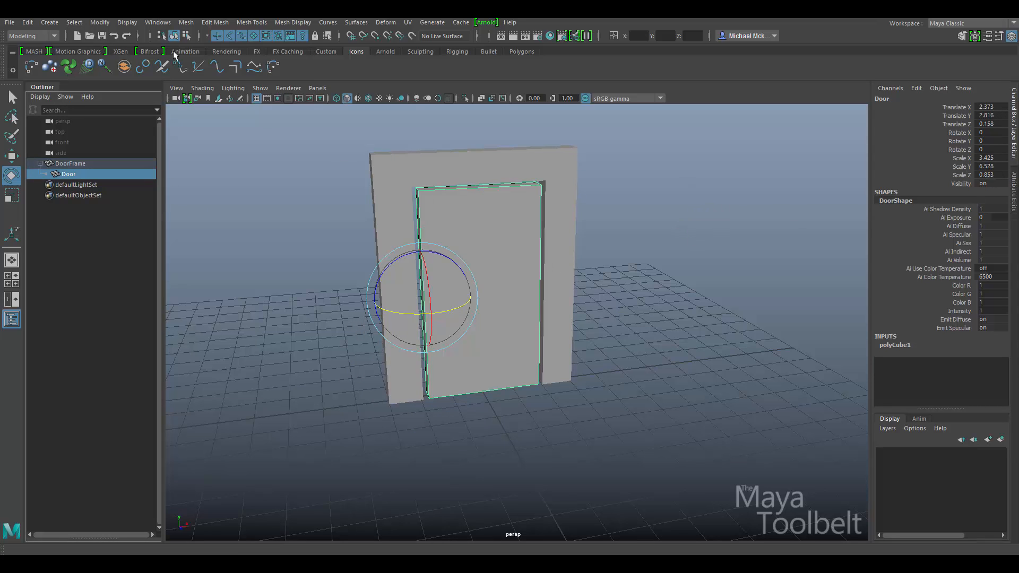
pyautogui.click(93, 22)
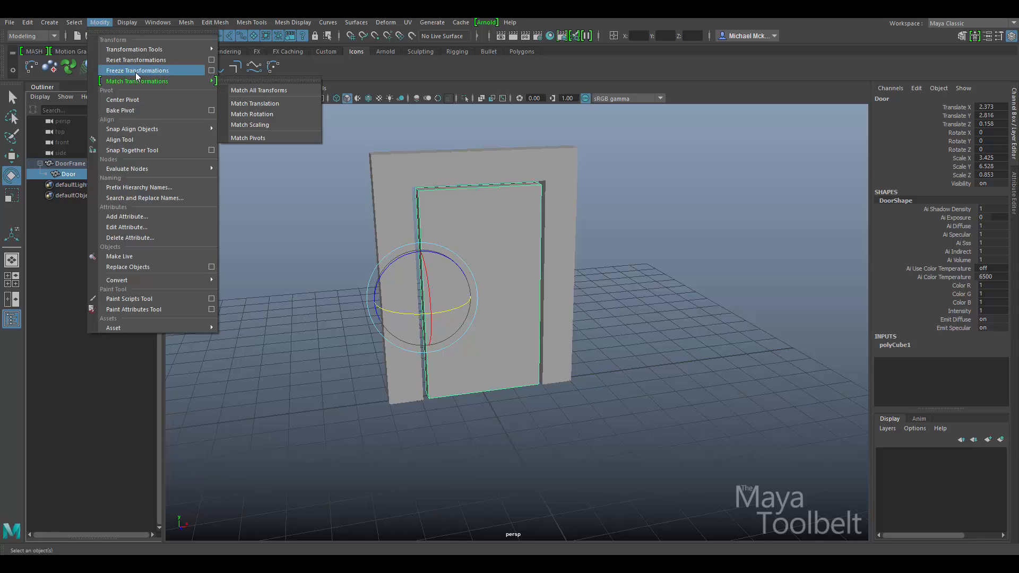
pyautogui.click(135, 71)
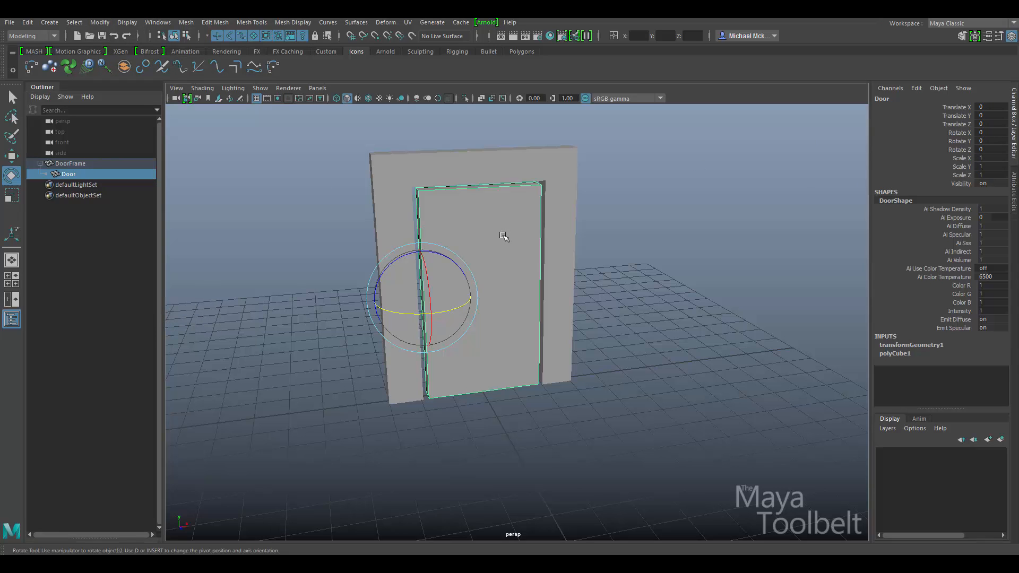
pyautogui.keyDown('alt'); pyautogui.moveTo(514, 311); pyautogui.dragTo(602, 370); pyautogui.keyUp('alt')
pyautogui.hotkey('ctrl', 'z')
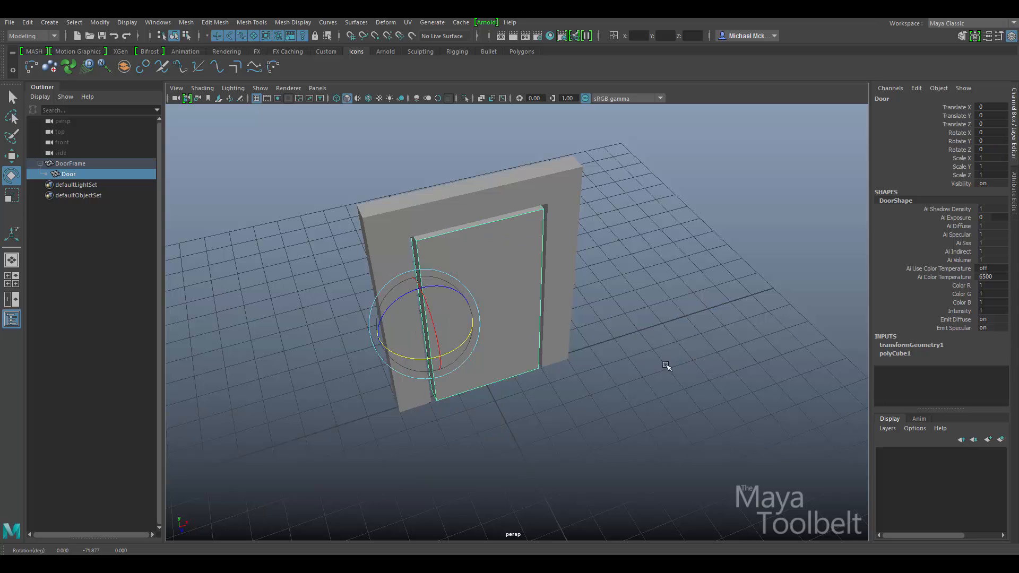
# Compare the transform values of DoorFrame and the frozen Door, and undo the Door's transformation freeze.
pyautogui.click(556, 201)
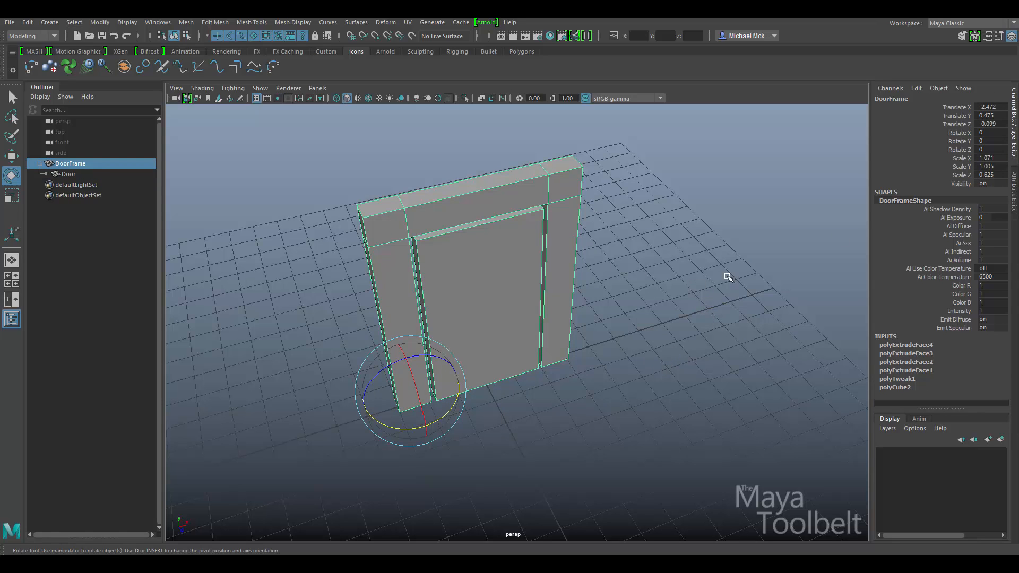
pyautogui.click(533, 248)
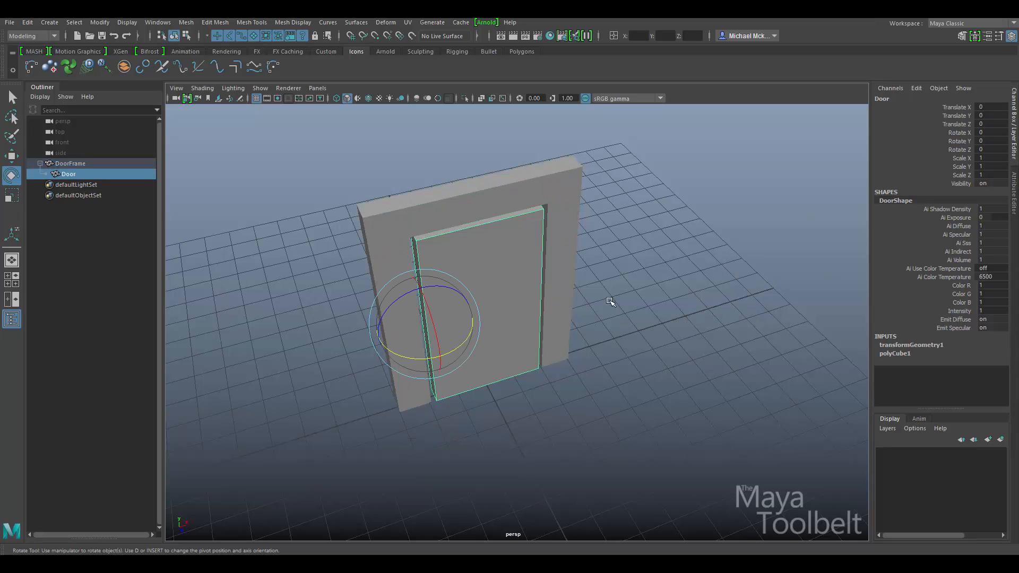
pyautogui.keyDown('alt'); pyautogui.moveTo(607, 295); pyautogui.dragTo(581, 289); pyautogui.keyUp('alt')
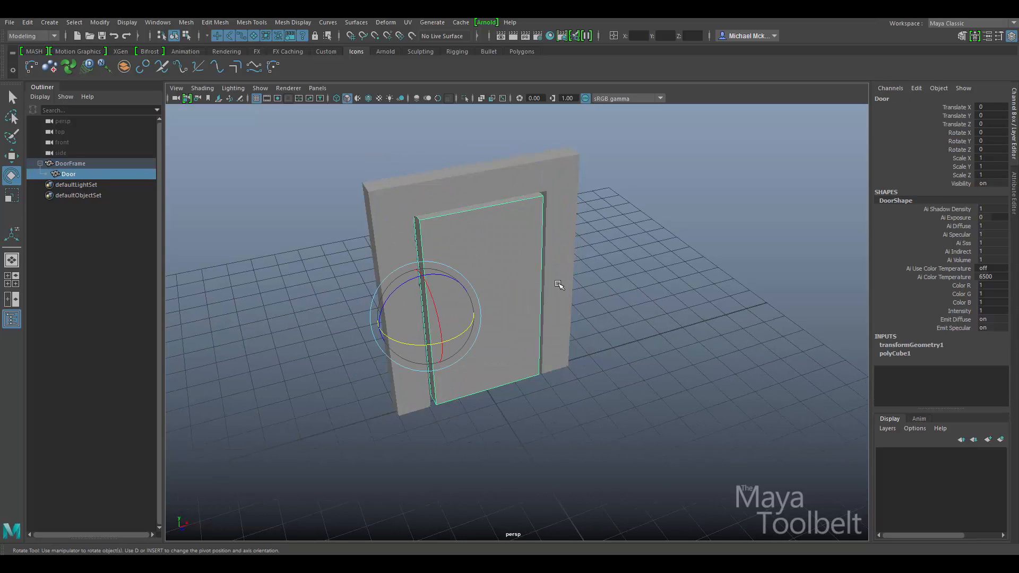
pyautogui.hotkey('ctrl', 'z')
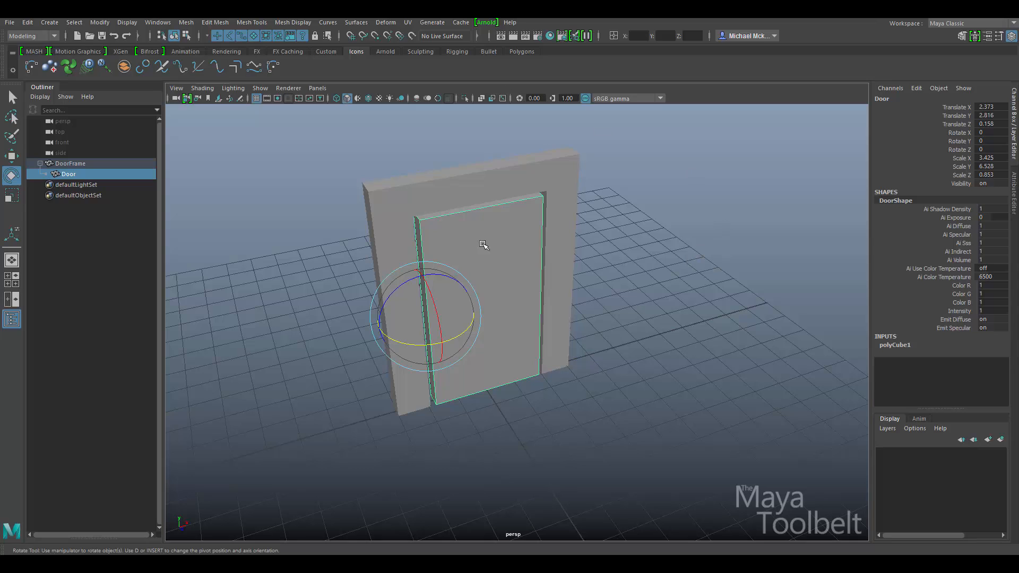
# Unparent the Door from DoorFrame and check each object's own transform values.
pyautogui.click(27, 22)
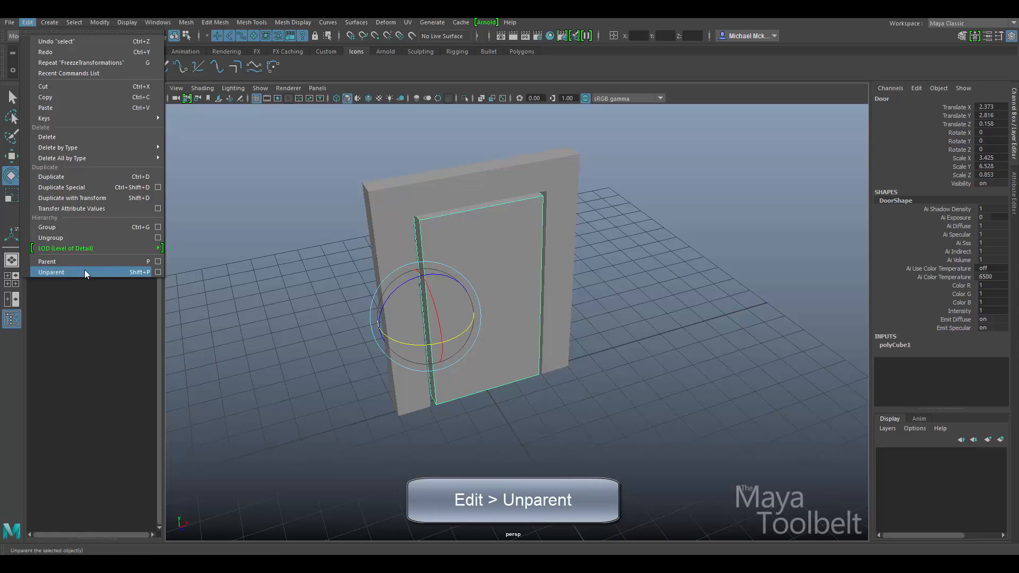
pyautogui.click(124, 271)
pyautogui.click(91, 165)
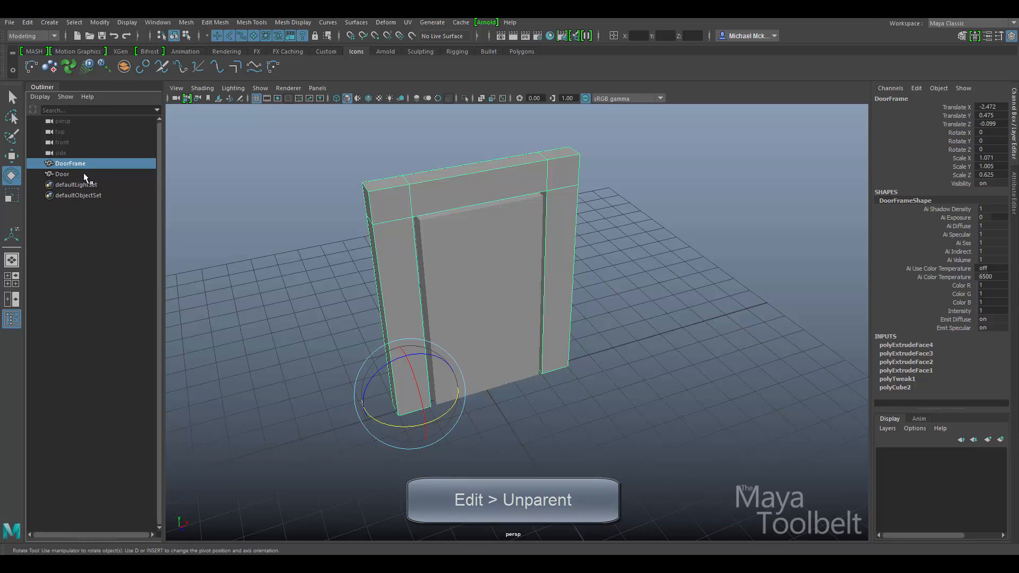
pyautogui.click(84, 173)
pyautogui.click(91, 164)
pyautogui.click(99, 174)
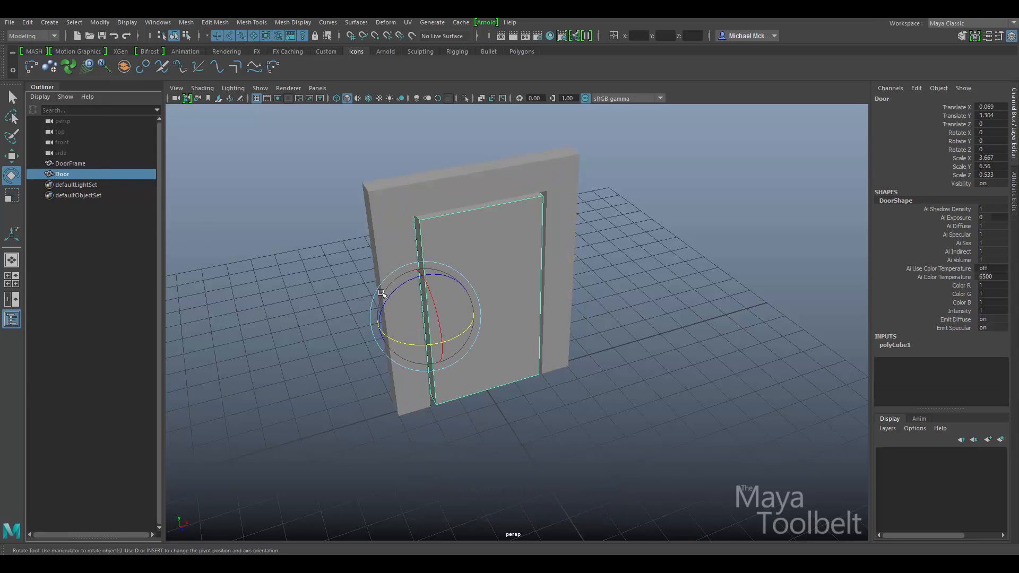
# Try rotating the unparented Door open about 25 degrees around its hinge, undo it, and reselect frame and door individually.
pyautogui.moveTo(460, 337); pyautogui.dragTo(532, 349)
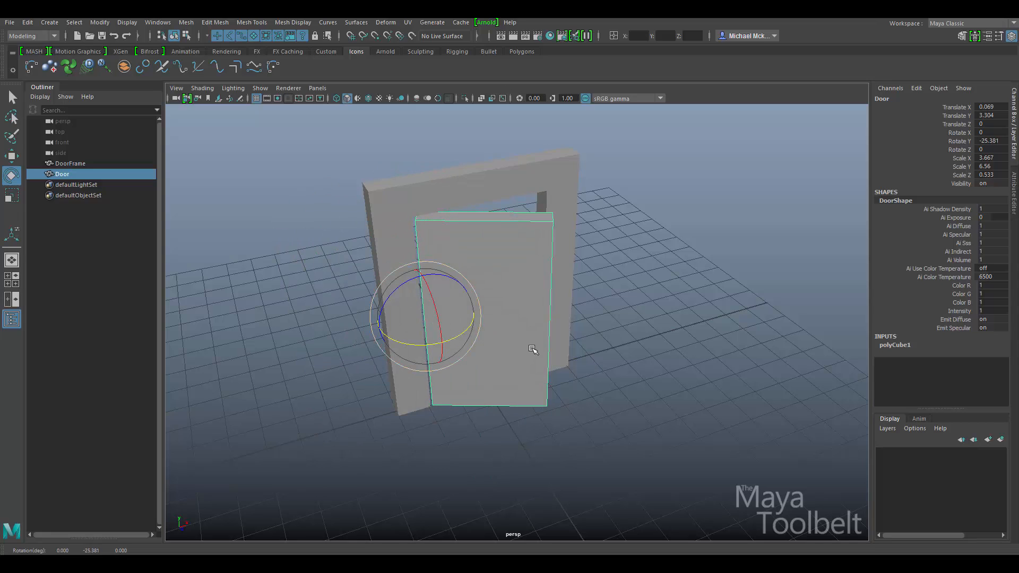
pyautogui.hotkey('ctrl', 'z')
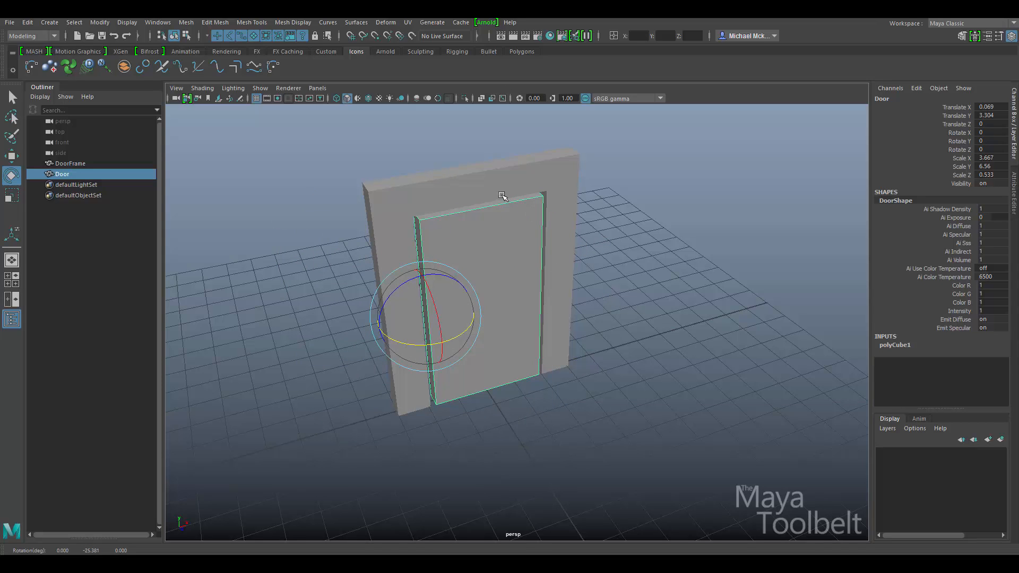
pyautogui.click(485, 186)
pyautogui.click(512, 240)
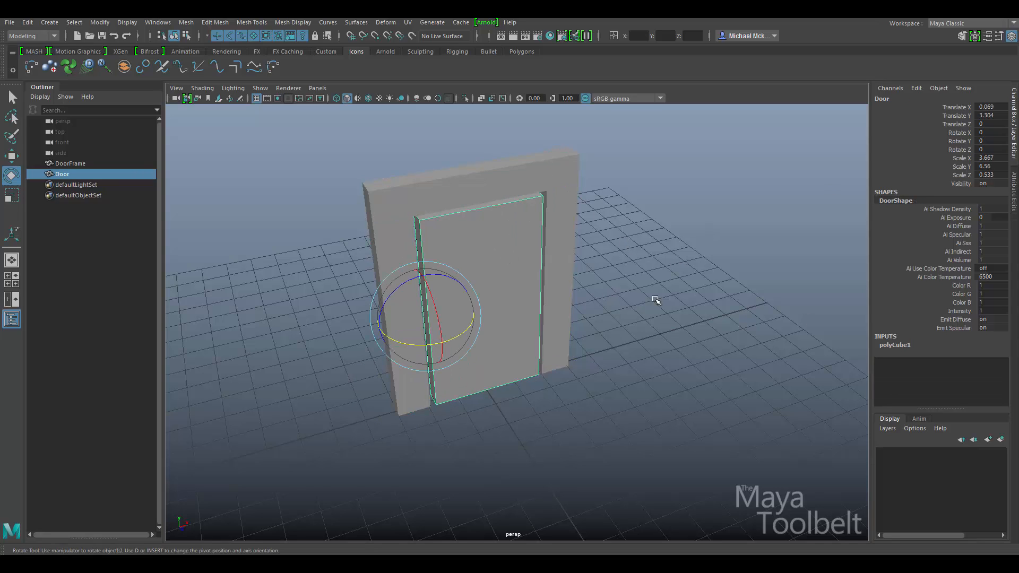
pyautogui.click(518, 175)
pyautogui.click(513, 261)
pyautogui.click(423, 192)
# Group the Door on its own and expand the new group to check its transforms.
pyautogui.click(514, 256)
pyautogui.hotkey('ctrl', 'g')
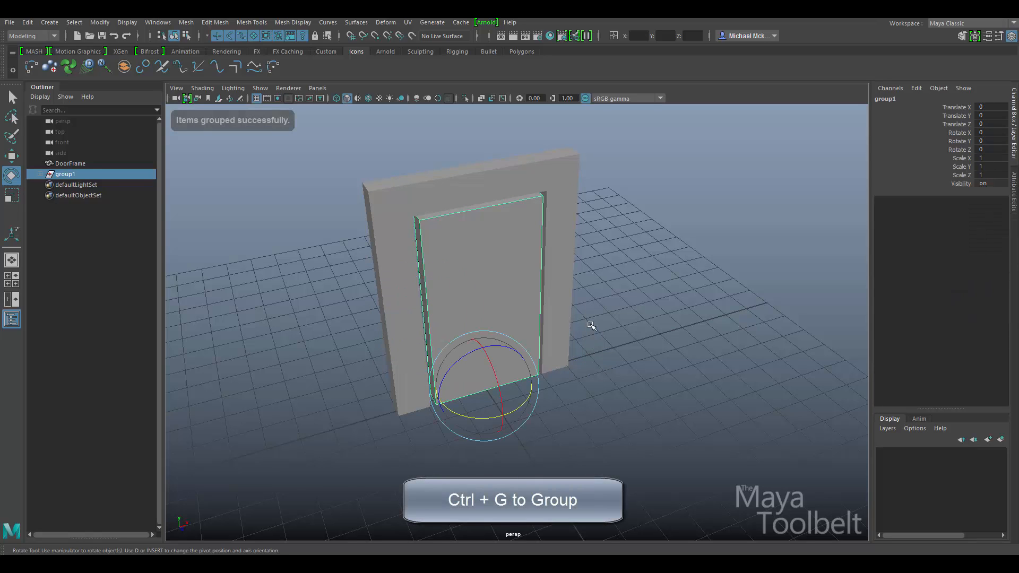
pyautogui.click(39, 174)
pyautogui.click(79, 184)
pyautogui.click(85, 175)
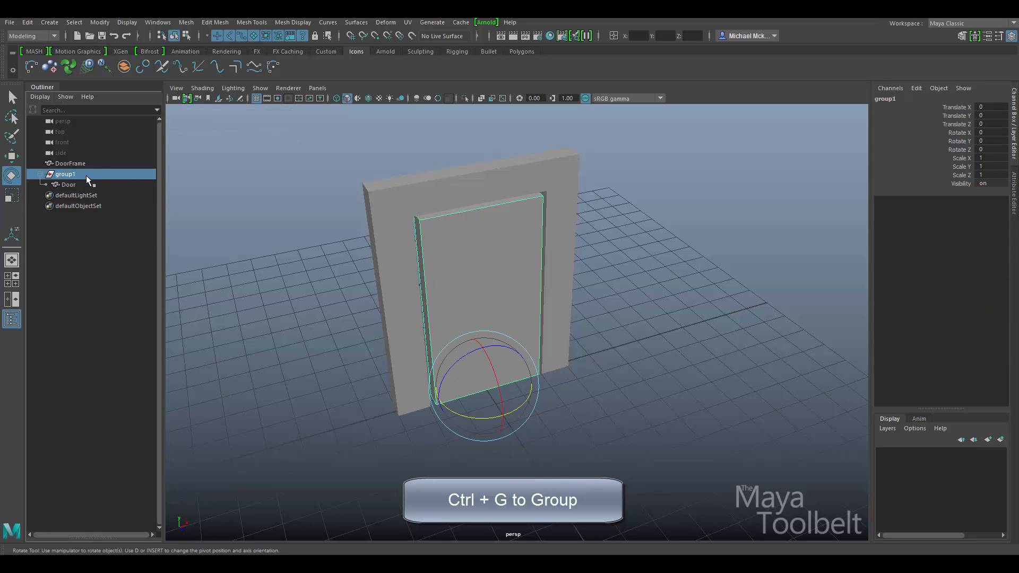
pyautogui.click(71, 184)
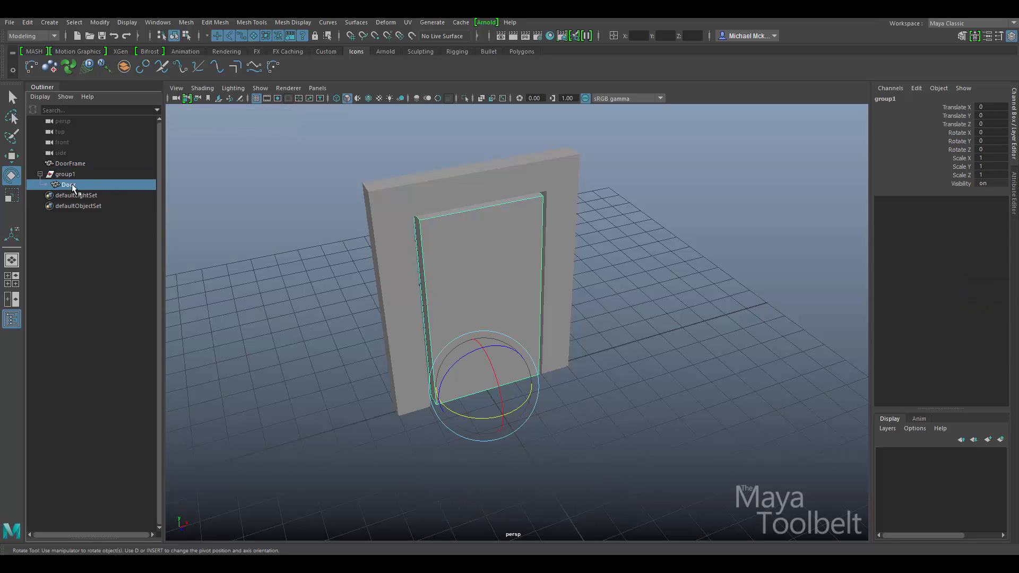
# Parent the door's group to DoorFrame and expand the resulting hierarchy down to the Door.
pyautogui.click(82, 175)
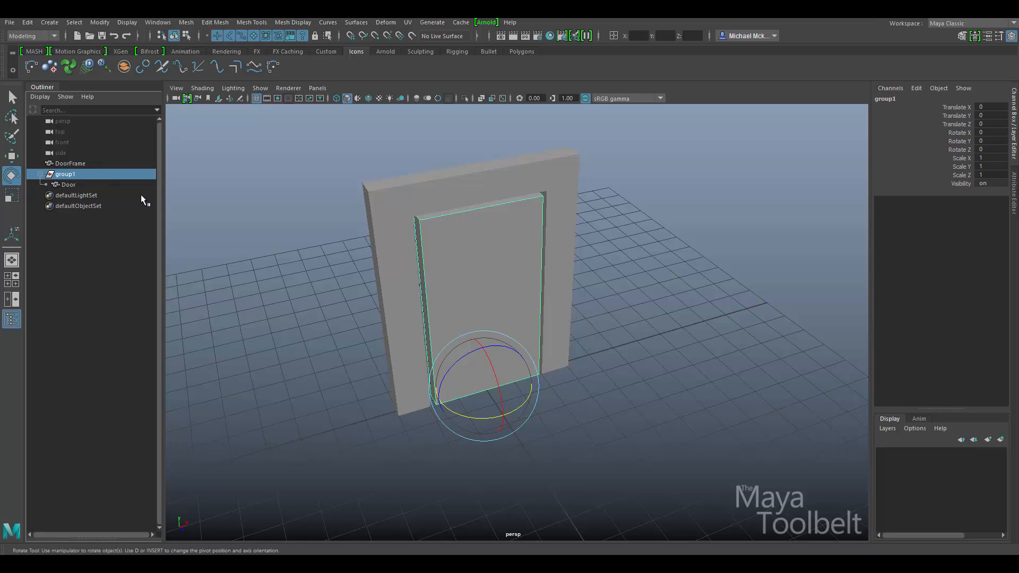
pyautogui.keyDown('ctrl'); pyautogui.click(77, 164); pyautogui.keyUp('ctrl')
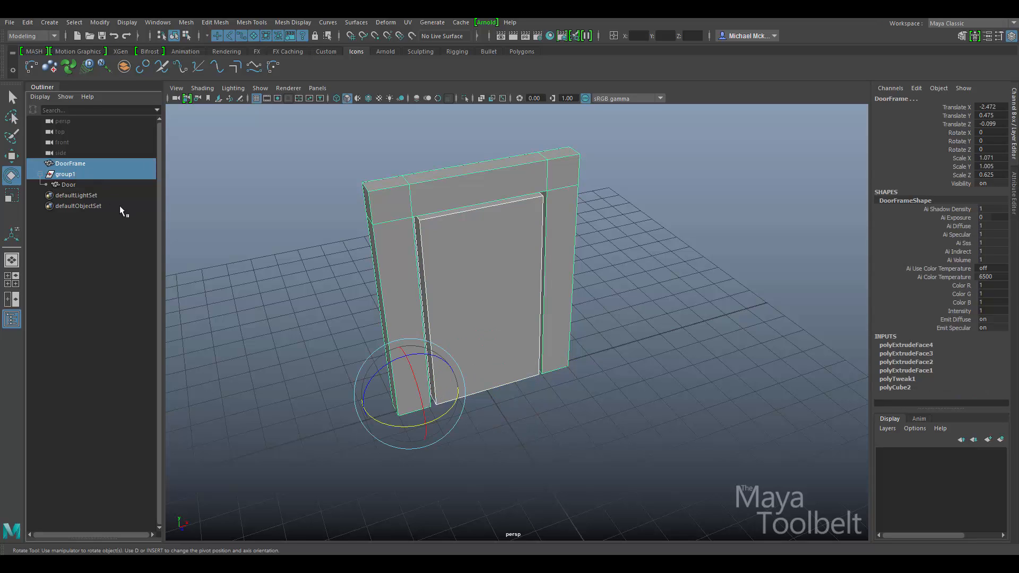
pyautogui.press('p')
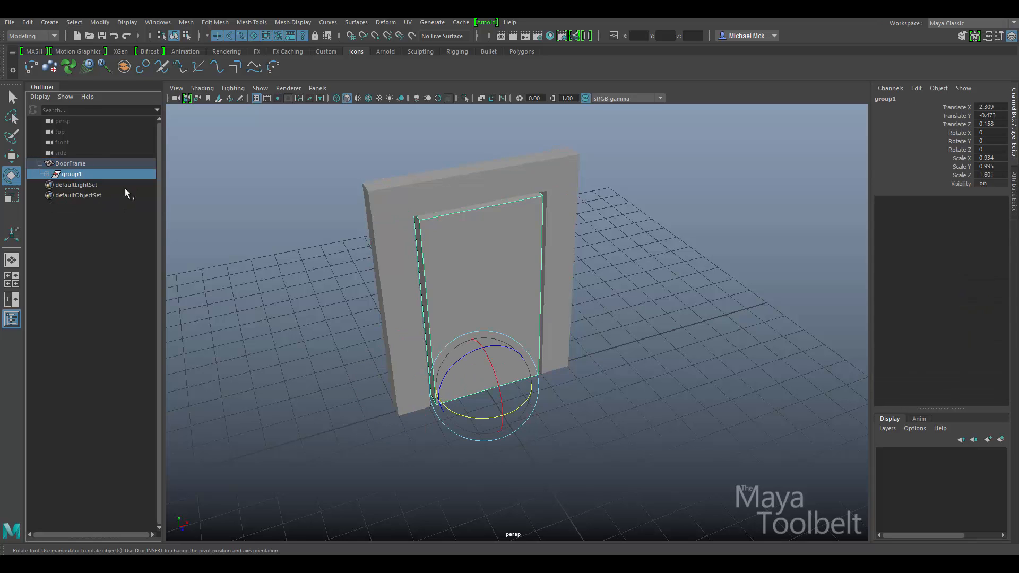
pyautogui.click(33, 23)
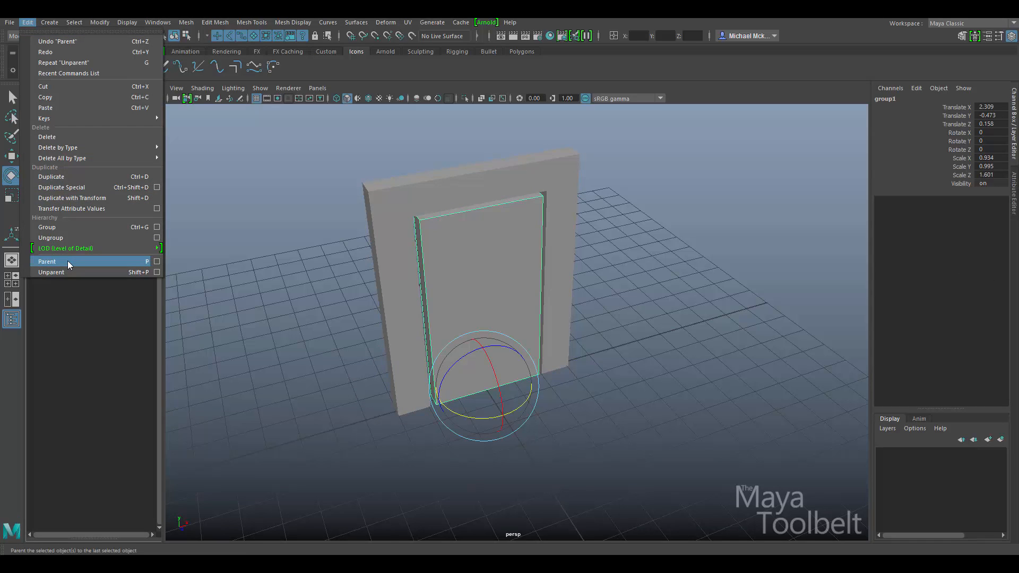
pyautogui.click(420, 187)
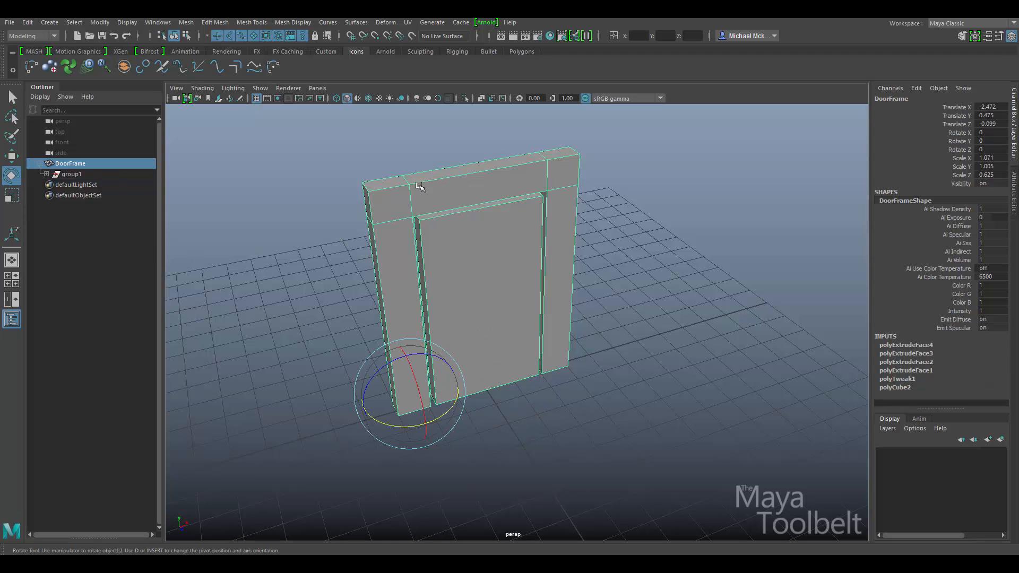
pyautogui.click(46, 174)
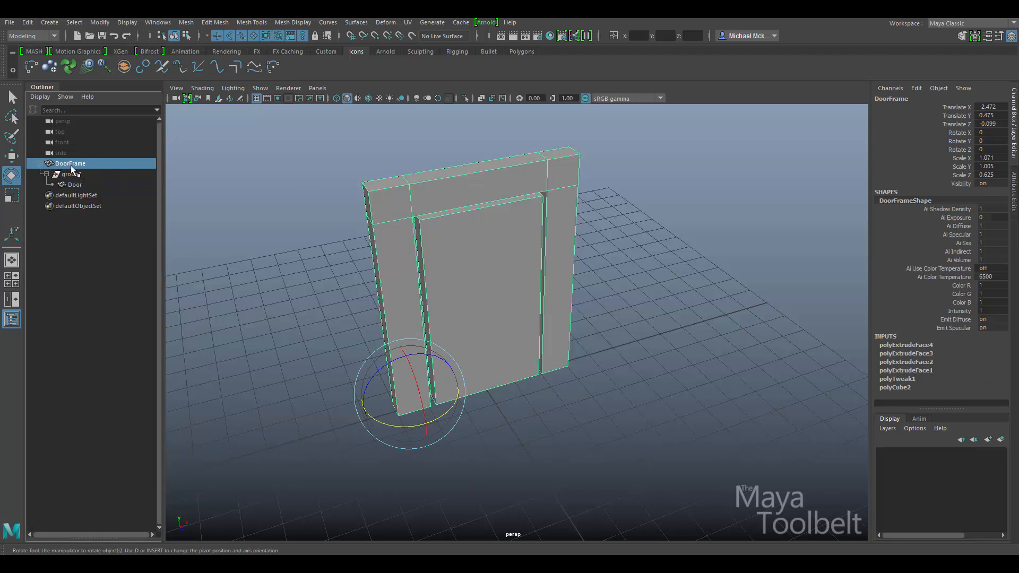
# Try moving DoorFrame together with the grouped door beneath it, and undo the move.
pyautogui.click(75, 175)
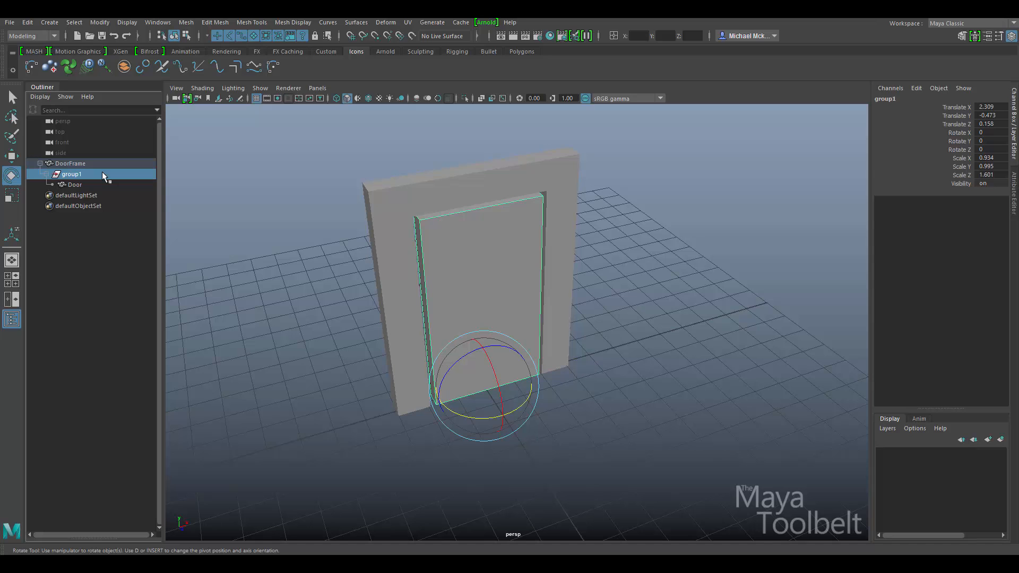
pyautogui.click(72, 164)
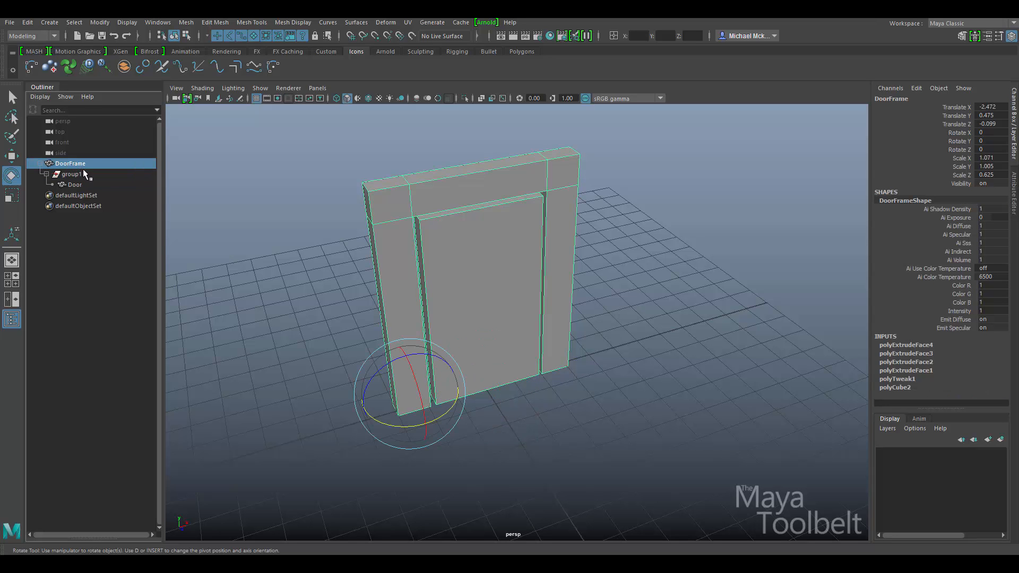
pyautogui.keyDown('alt'); pyautogui.moveTo(587, 375); pyautogui.dragTo(460, 298); pyautogui.keyUp('alt')
pyautogui.press('w')
pyautogui.hotkey('ctrl', 'z')
pyautogui.hotkey('ctrl', 'z')
pyautogui.hotkey('ctrl', 'z')
pyautogui.hotkey('ctrl', 'z')
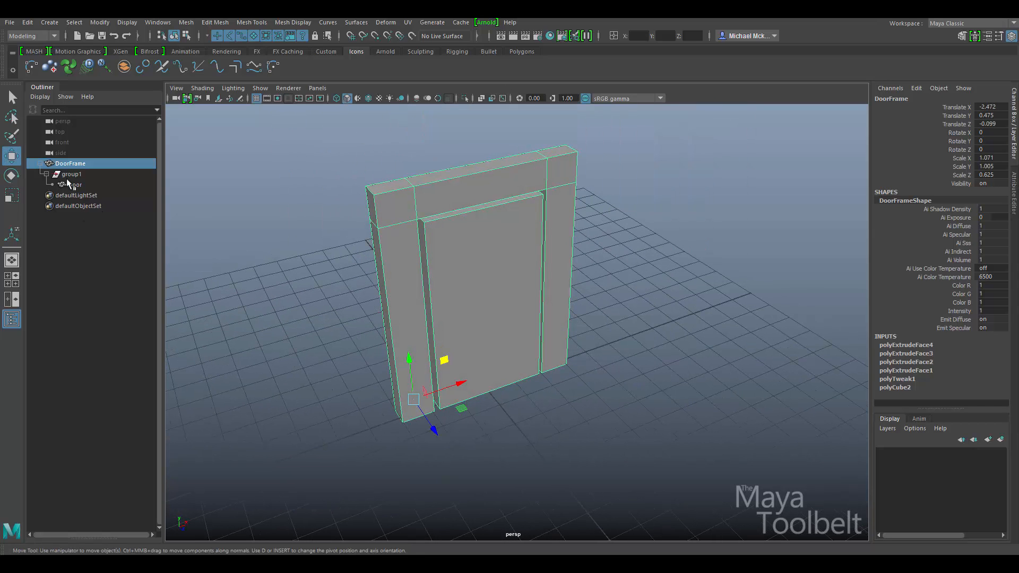
# Examine the transform values of DoorFrame, the intermediate group and the Door by selecting each level of the hierarchy.
pyautogui.click(74, 173)
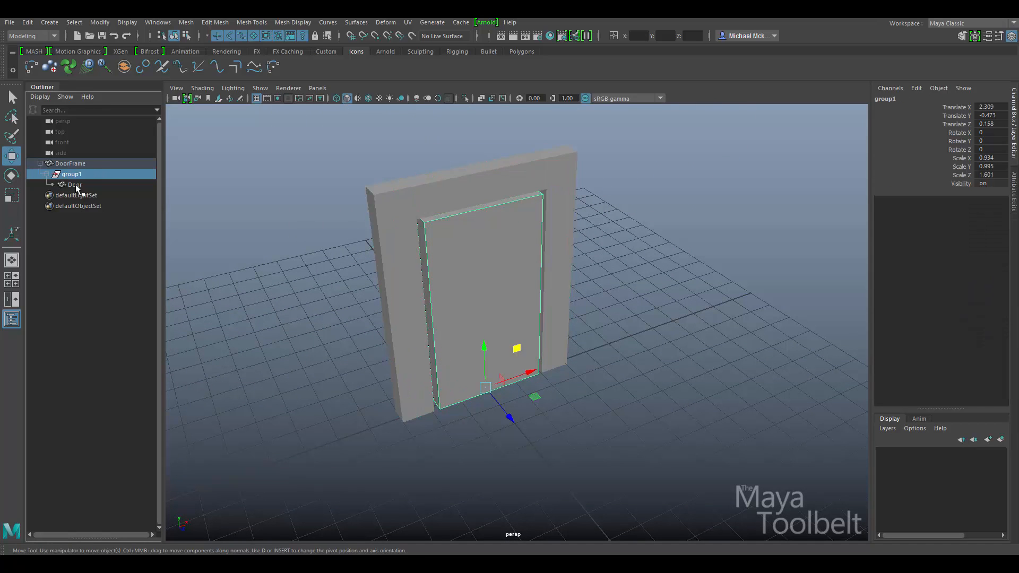
pyautogui.click(76, 185)
pyautogui.click(77, 164)
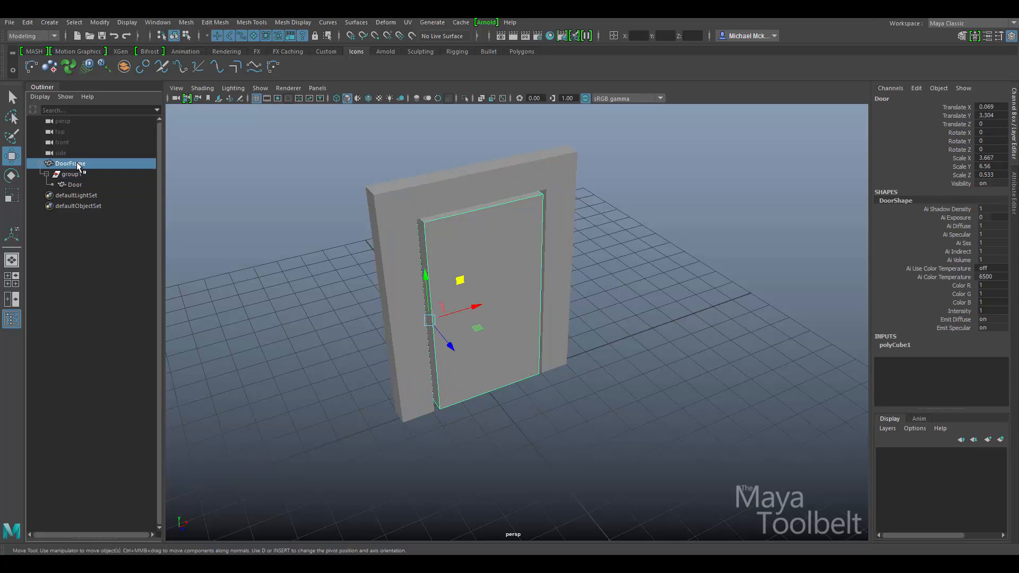
pyautogui.click(75, 174)
pyautogui.click(75, 185)
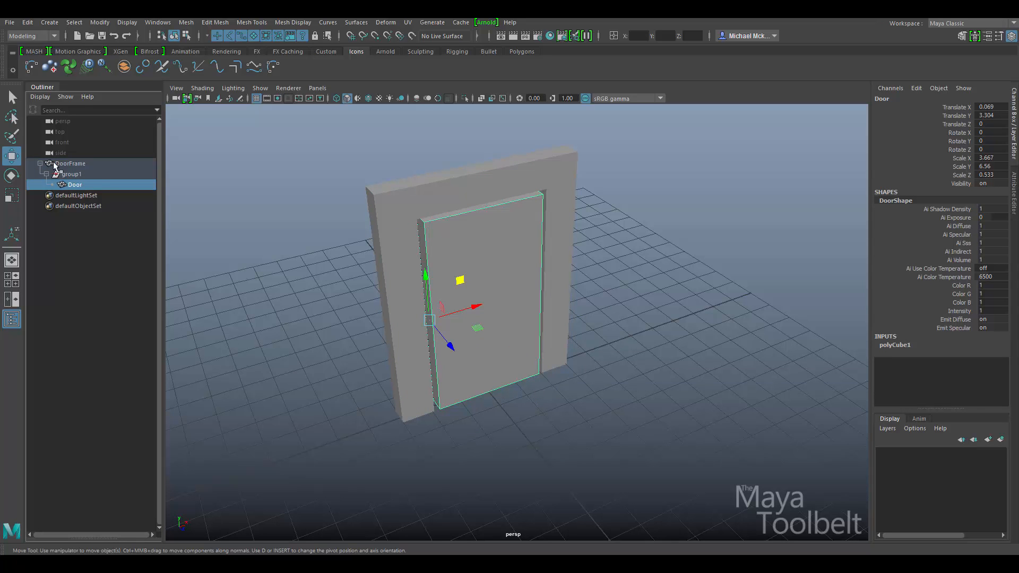
pyautogui.click(70, 164)
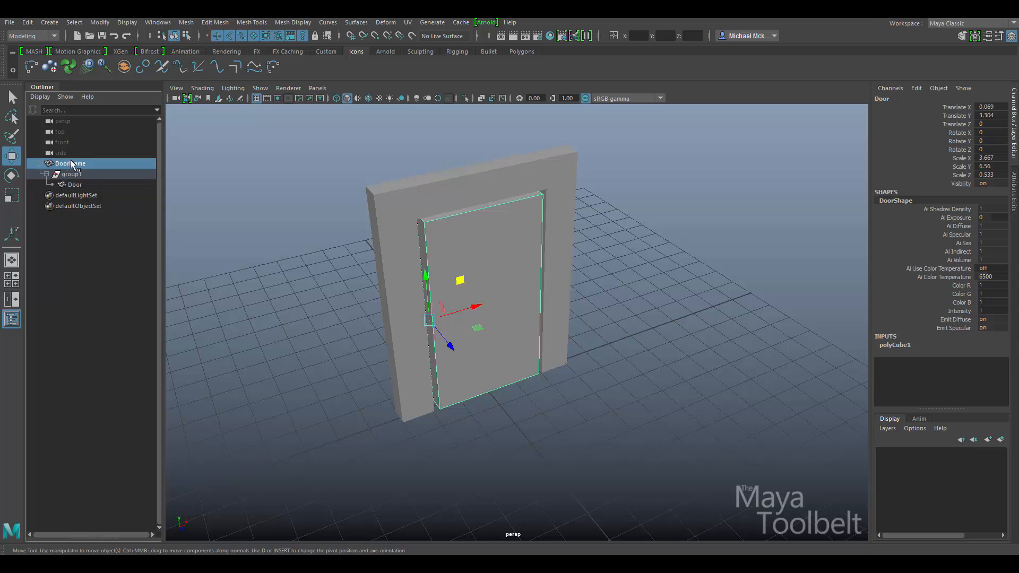
pyautogui.click(78, 174)
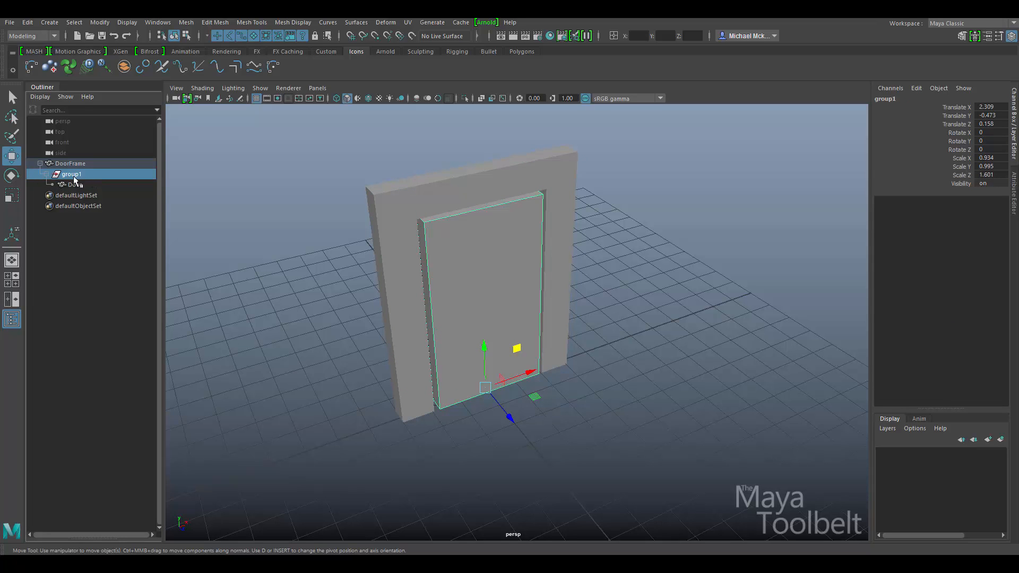
# Rotate the grouped Door open around its hinge to about -80 degrees in Y.
pyautogui.click(75, 184)
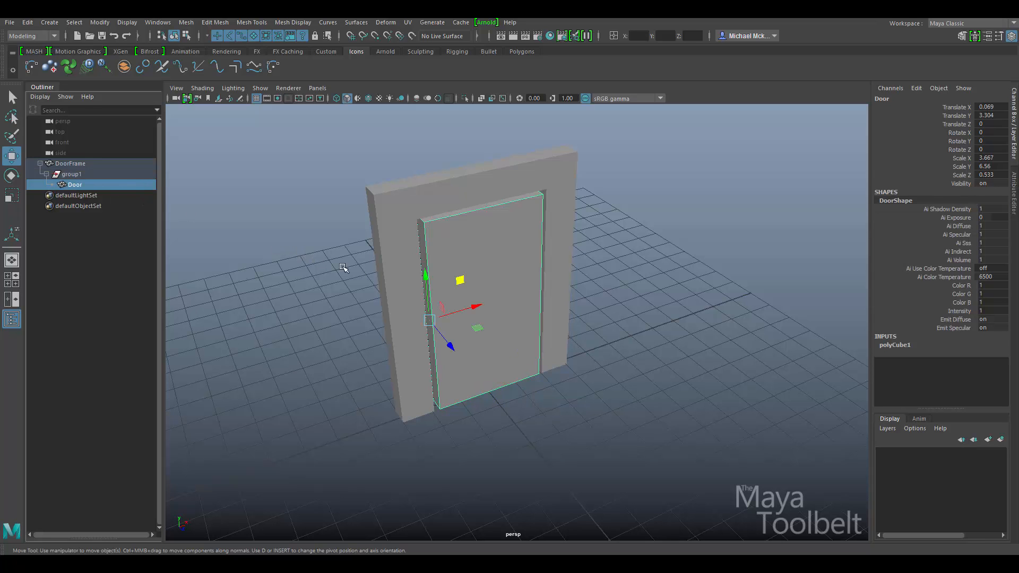
pyautogui.press('e')
pyautogui.keyDown('alt'); pyautogui.moveTo(545, 291); pyautogui.dragTo(539, 313); pyautogui.keyUp('alt')
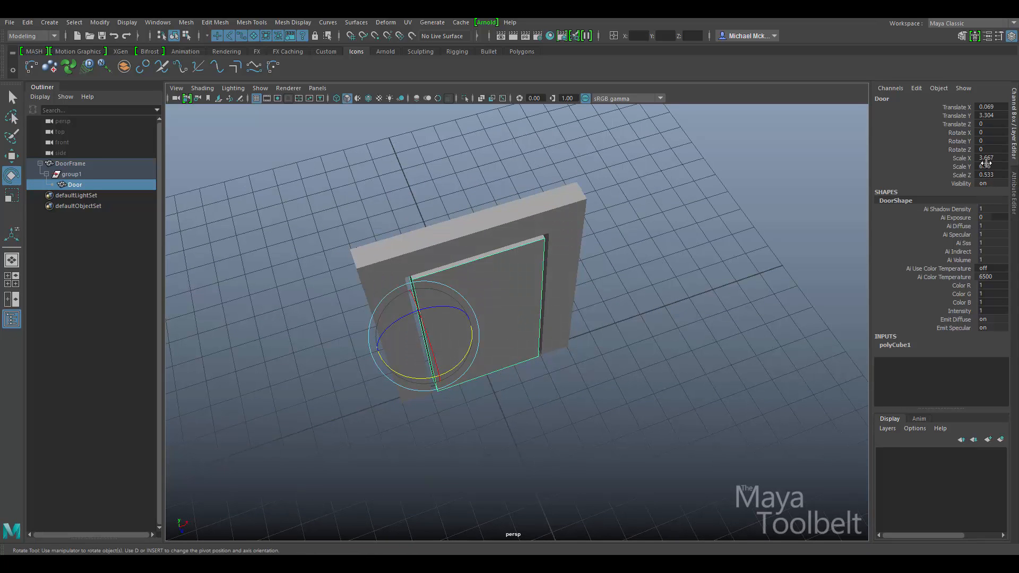
pyautogui.click(72, 164)
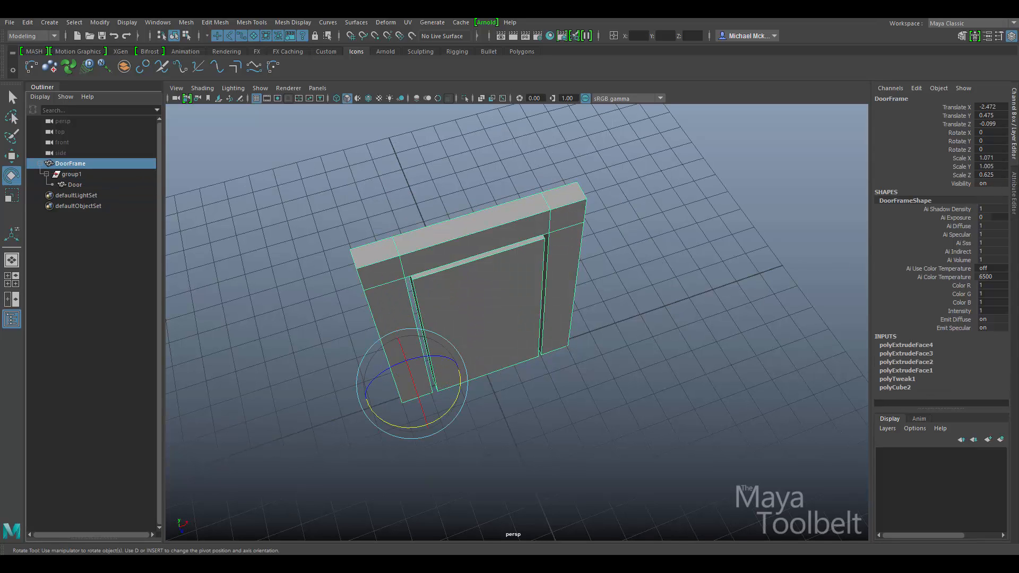
pyautogui.click(74, 185)
pyautogui.moveTo(462, 361); pyautogui.dragTo(391, 420)
pyautogui.keyDown('alt'); pyautogui.moveTo(632, 348); pyautogui.dragTo(594, 250); pyautogui.keyUp('alt')
pyautogui.hotkey('ctrl', 'z')
pyautogui.keyDown('alt'); pyautogui.moveTo(555, 328); pyautogui.dragTo(596, 335); pyautogui.keyUp('alt')
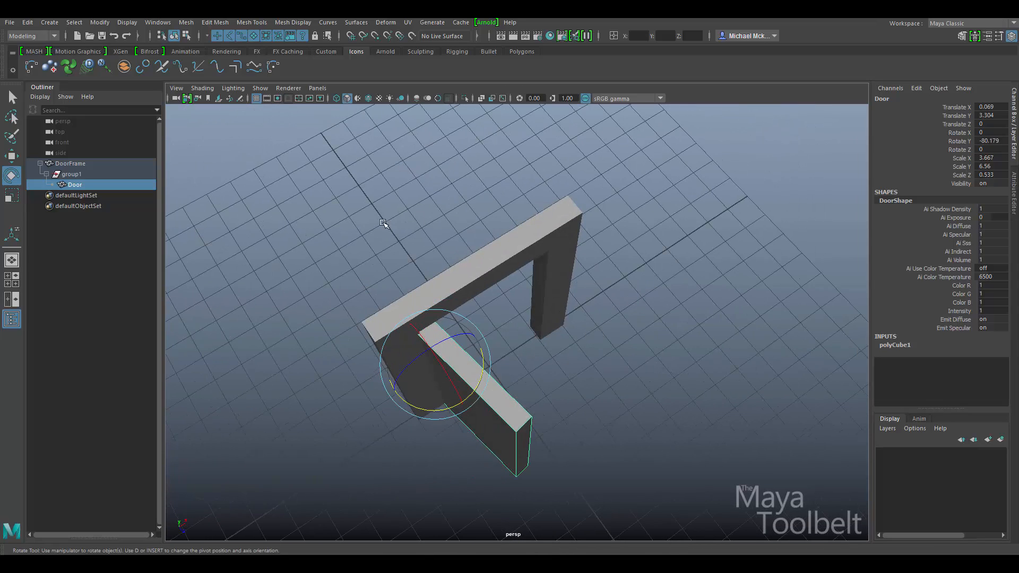
# Undo the Door's rotation and examine the transform values of DoorFrame, the Door and group1.
pyautogui.keyDown('alt'); pyautogui.moveTo(424, 215); pyautogui.dragTo(390, 214); pyautogui.keyUp('alt')
pyautogui.hotkey('ctrl', 'z')
pyautogui.click(89, 161)
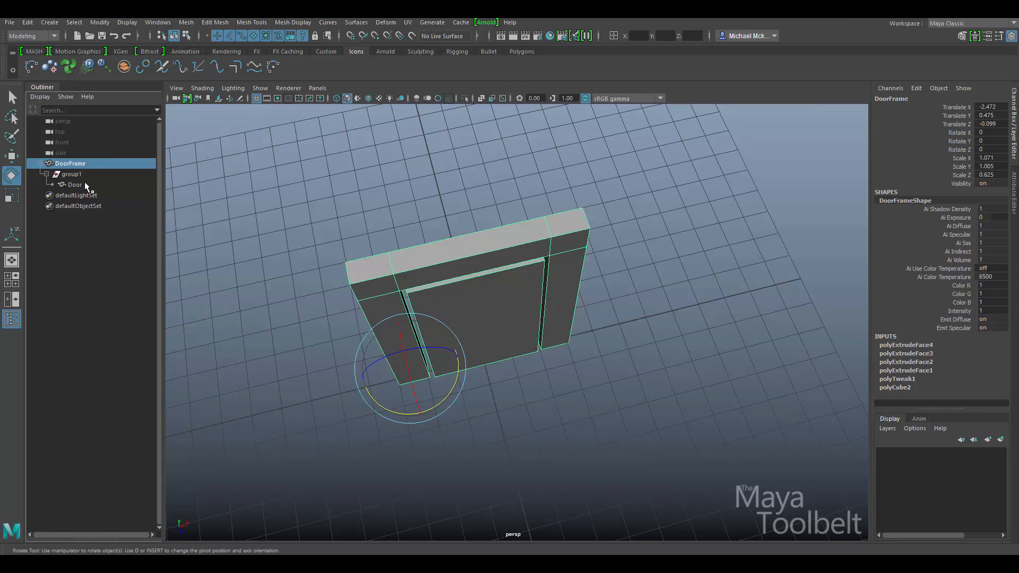
pyautogui.click(85, 183)
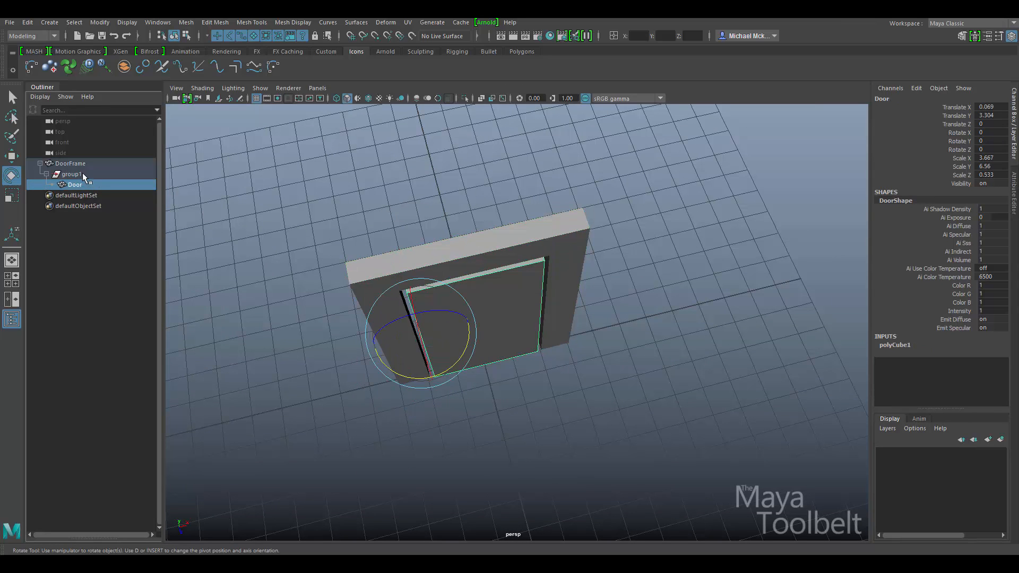
pyautogui.click(83, 173)
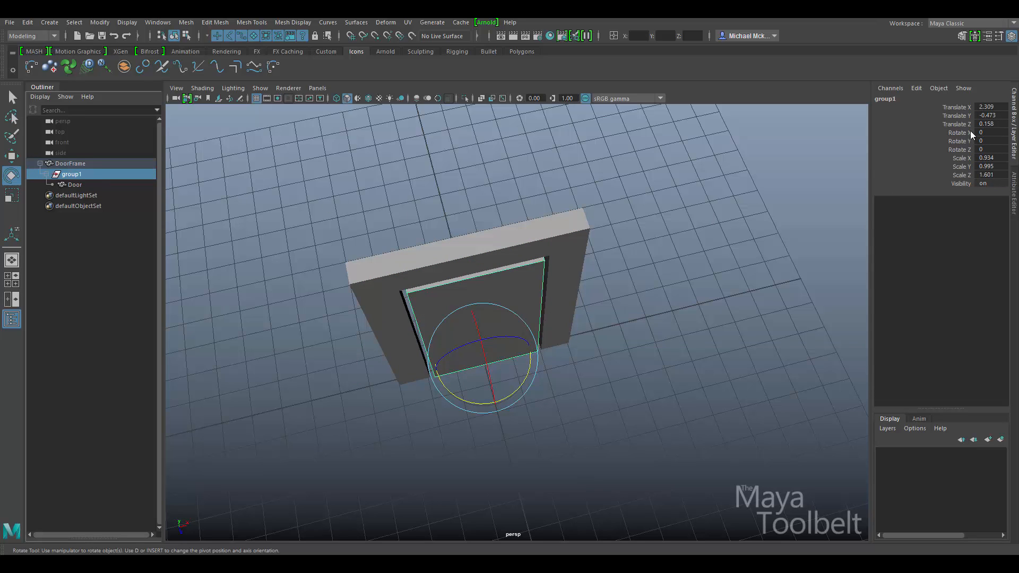
# Try swinging the Door about its hinge in Y beneath group1, and return it to its closed position.
pyautogui.click(497, 285)
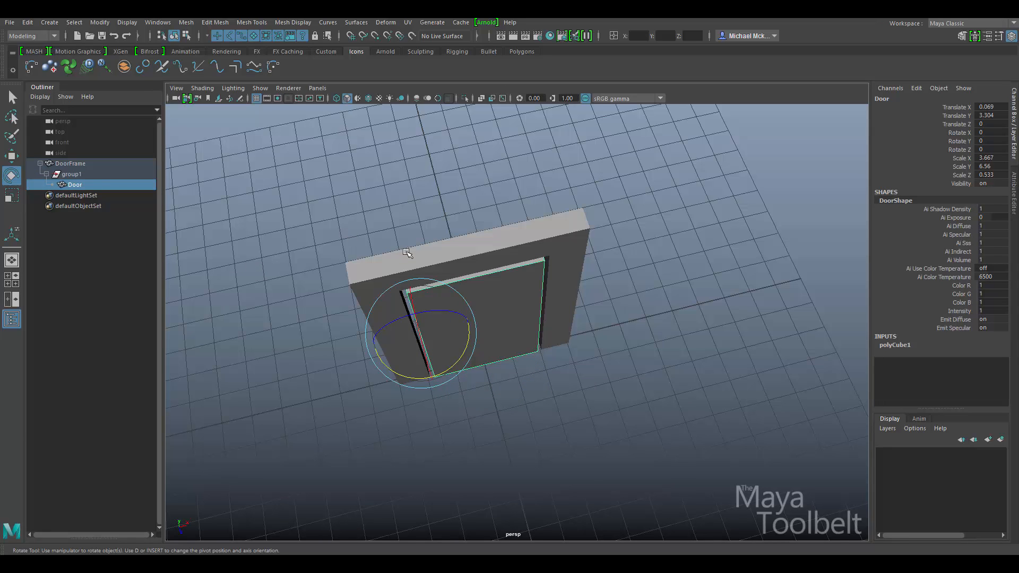
pyautogui.click(480, 244)
pyautogui.click(516, 269)
pyautogui.click(91, 174)
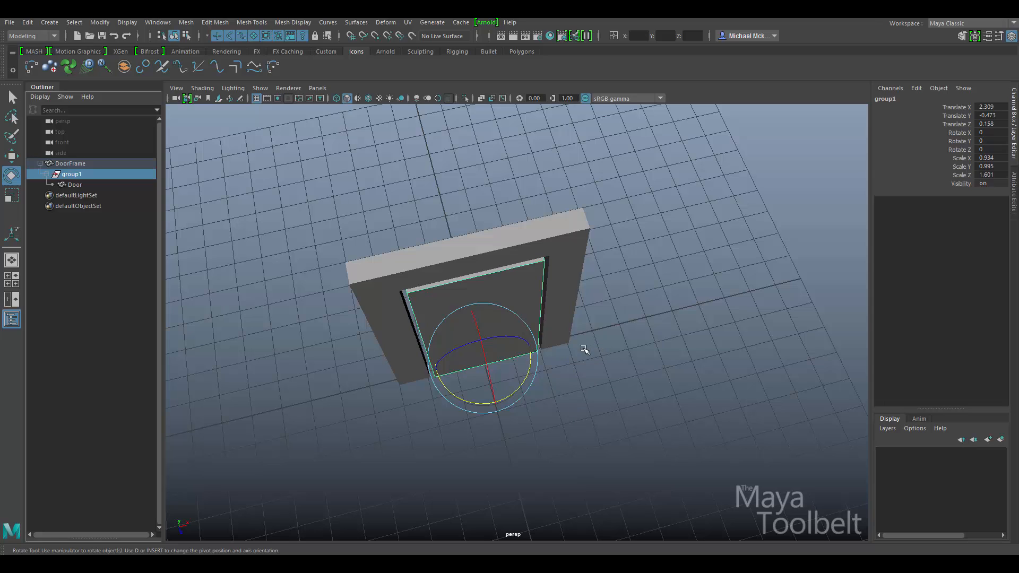
pyautogui.click(93, 189)
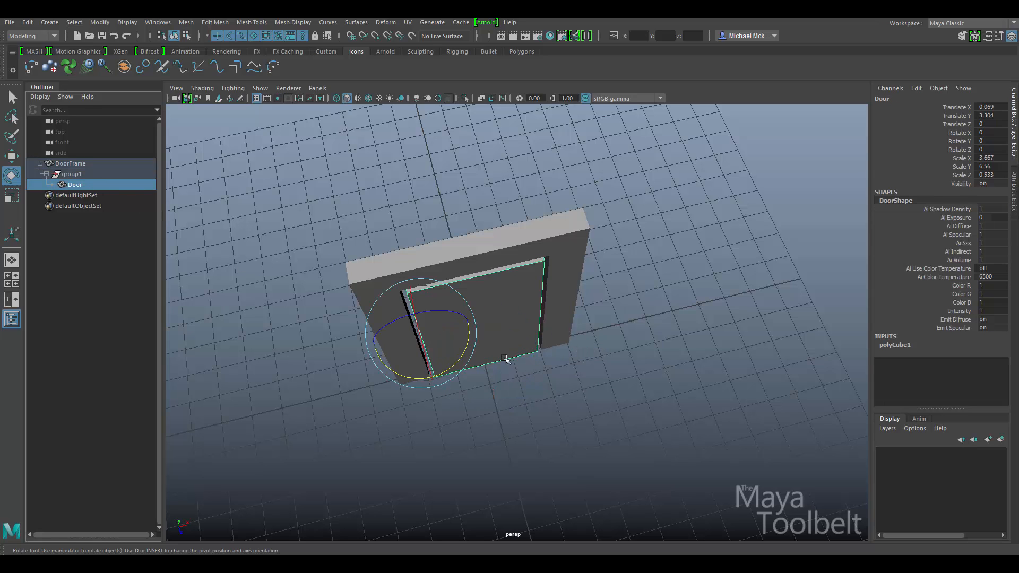
pyautogui.moveTo(456, 359); pyautogui.dragTo(559, 336)
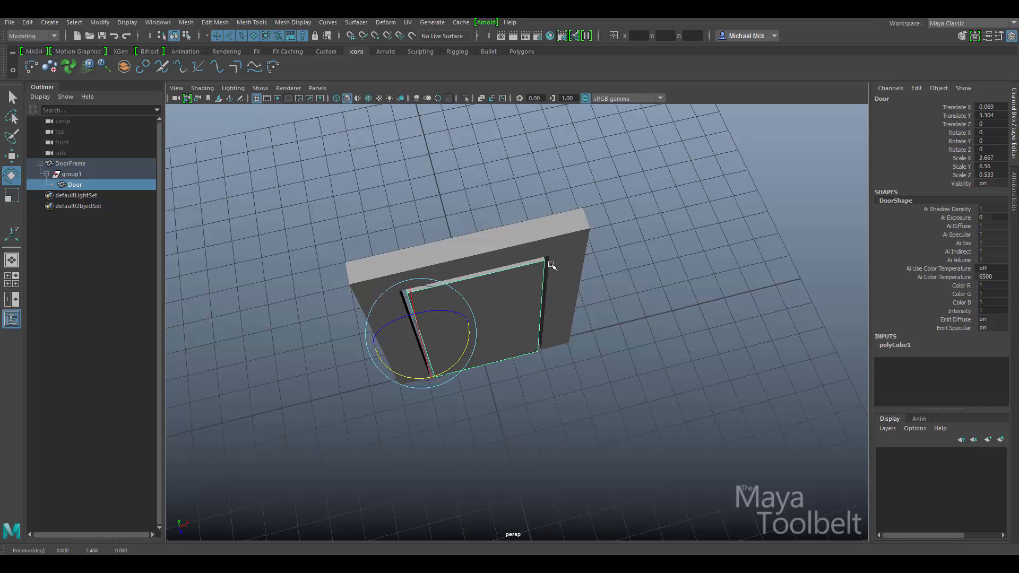
pyautogui.click(501, 263)
# Move DoorFrame, with group1 and the Door beneath it, to about -2.0 in X and 2.27 in Y.
pyautogui.click(70, 175)
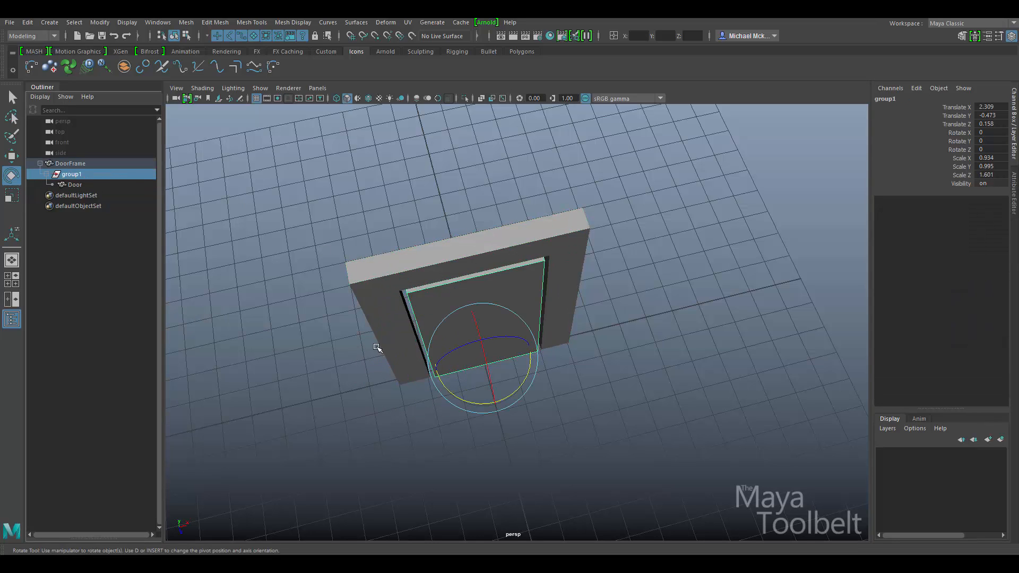
pyautogui.click(78, 164)
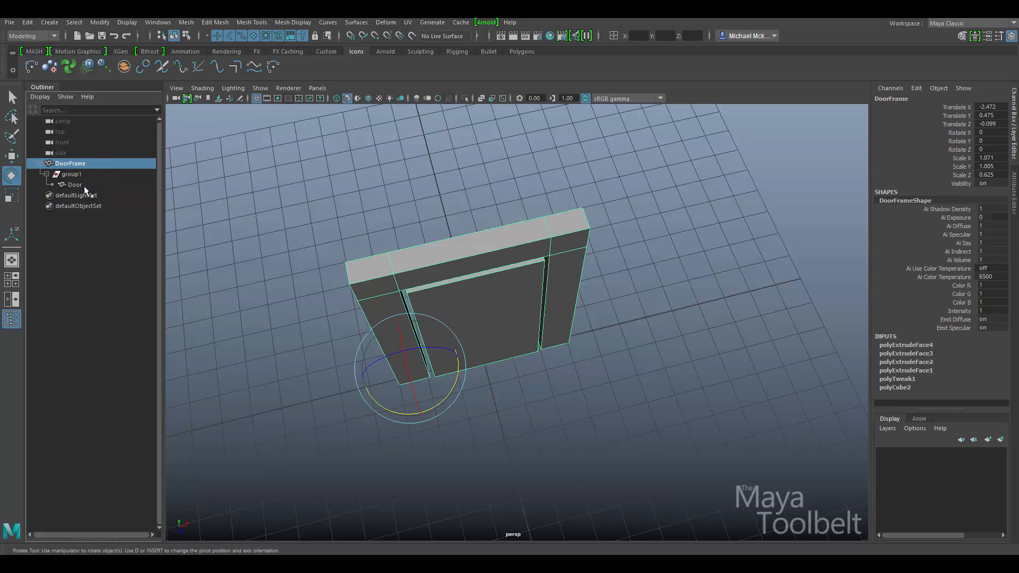
pyautogui.click(84, 186)
pyautogui.click(107, 164)
pyautogui.keyDown('alt'); pyautogui.moveTo(620, 317); pyautogui.dragTo(621, 298); pyautogui.keyUp('alt')
pyautogui.press('w')
pyautogui.click(72, 175)
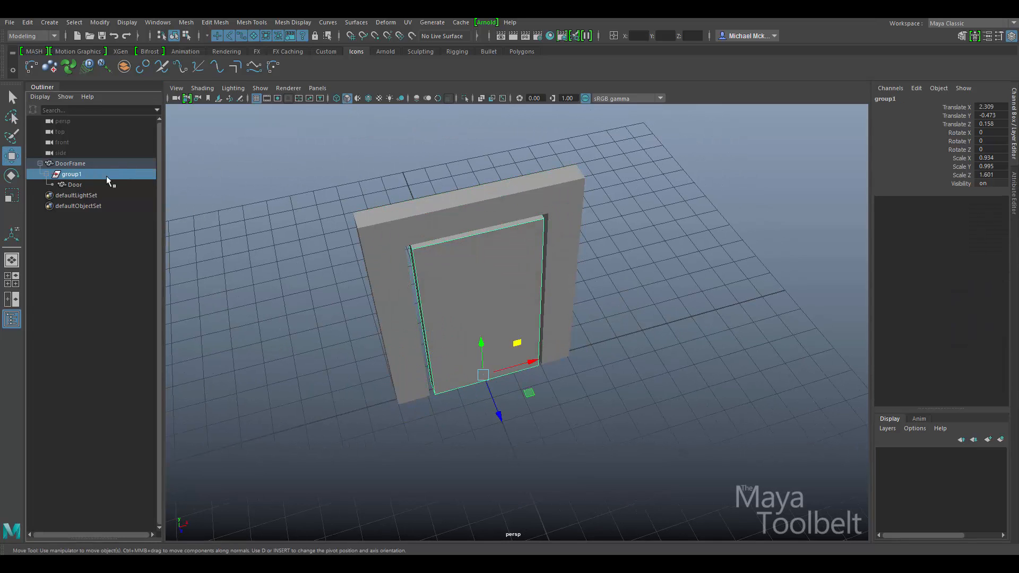
pyautogui.click(82, 165)
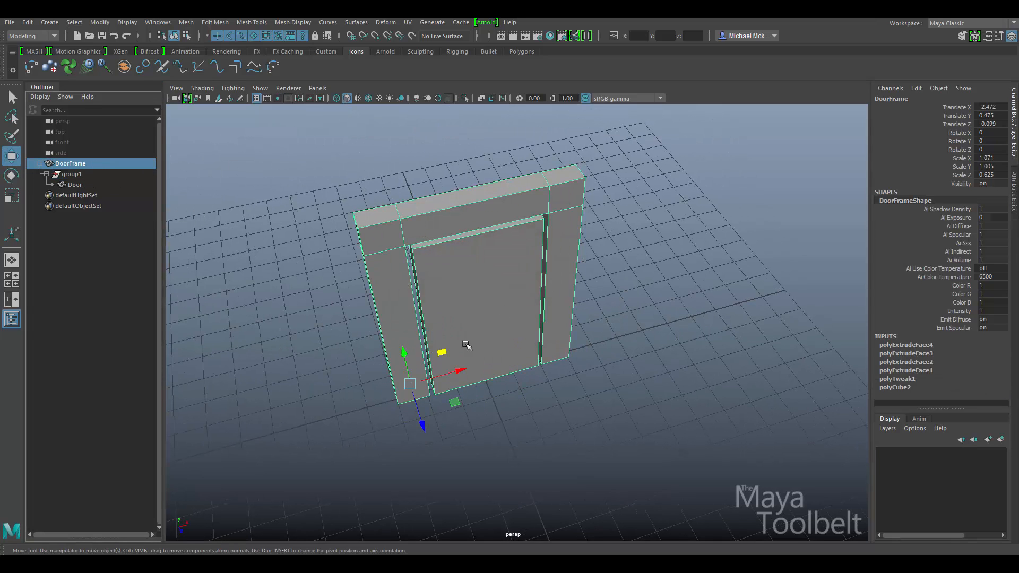
pyautogui.moveTo(441, 353); pyautogui.dragTo(454, 315)
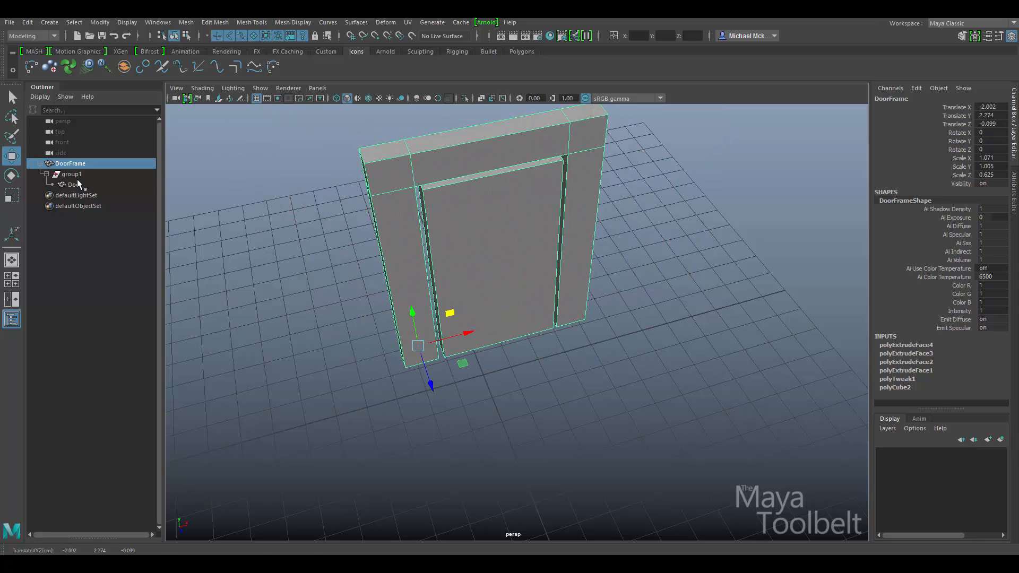
# Try rotating the Door inside the moved frame, and undo the rotation.
pyautogui.click(75, 184)
pyautogui.press('e')
pyautogui.moveTo(483, 286); pyautogui.dragTo(530, 300)
pyautogui.hotkey('ctrl', 'z')
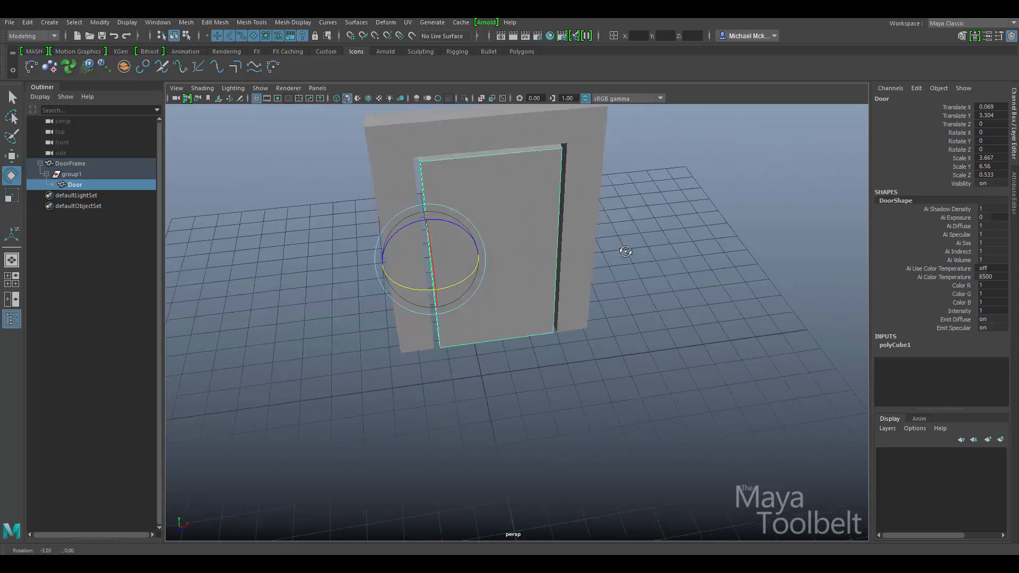
# Examine the transform values of group1 and DoorFrame after the move, and inspect the deselected door assembly from another angle.
pyautogui.keyDown('alt'); pyautogui.moveTo(583, 262); pyautogui.dragTo(606, 318); pyautogui.keyUp('alt')
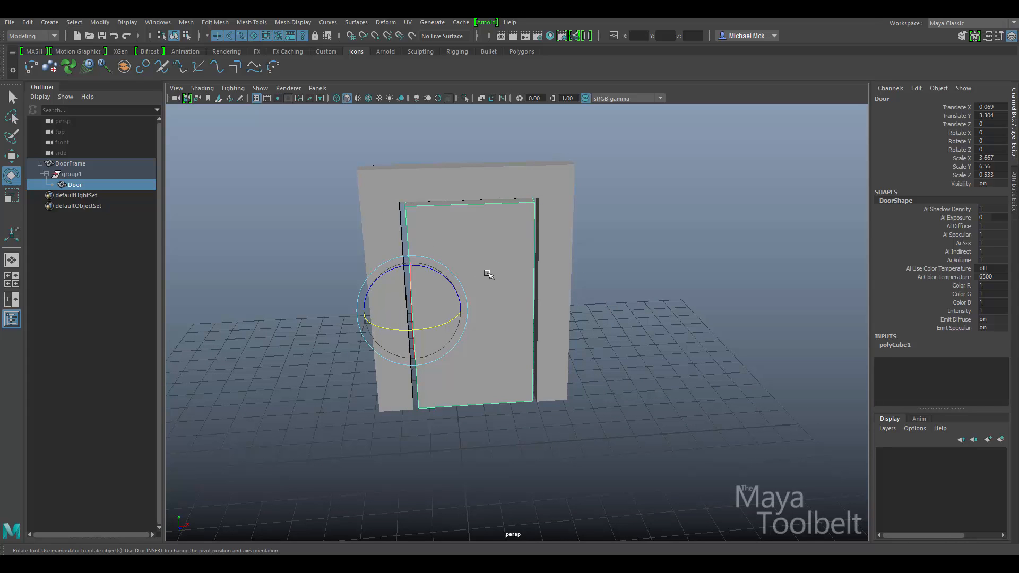
pyautogui.click(74, 174)
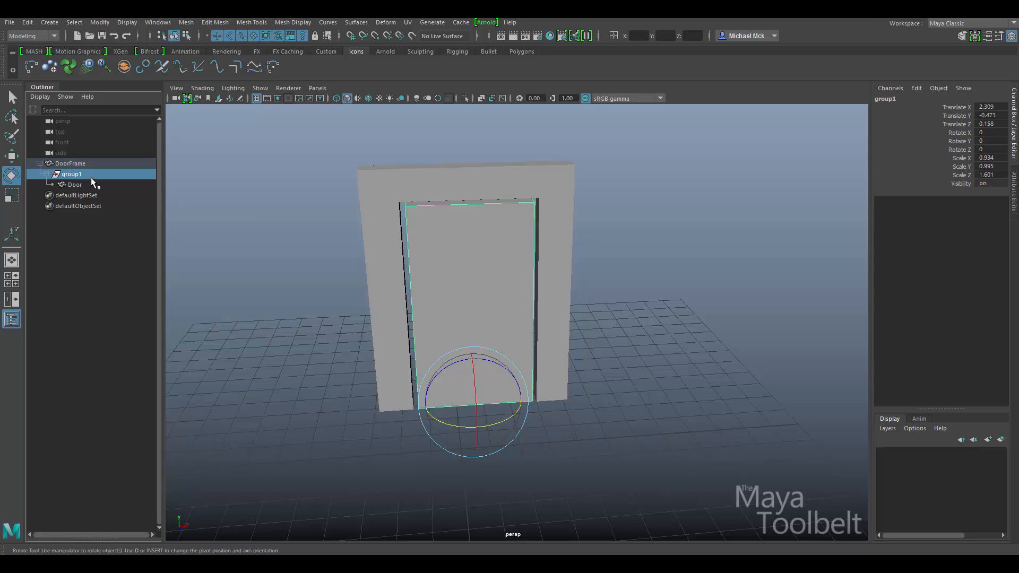
pyautogui.click(90, 162)
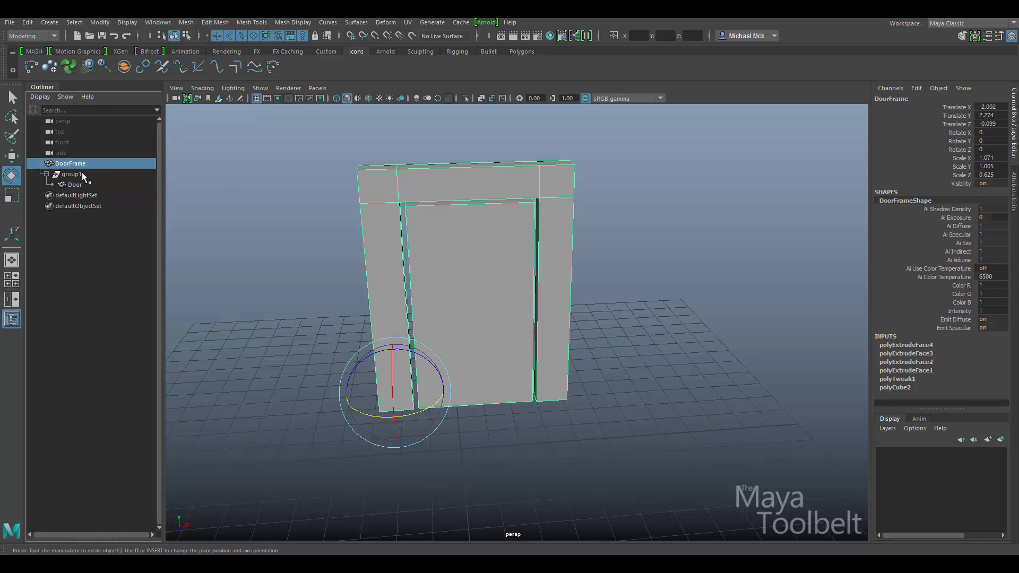
pyautogui.click(75, 173)
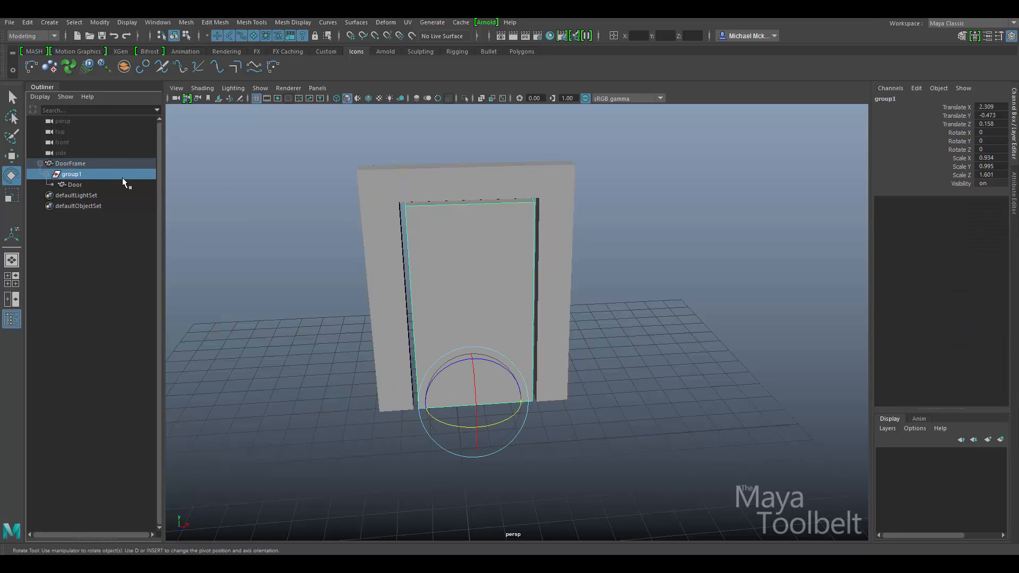
pyautogui.click(92, 163)
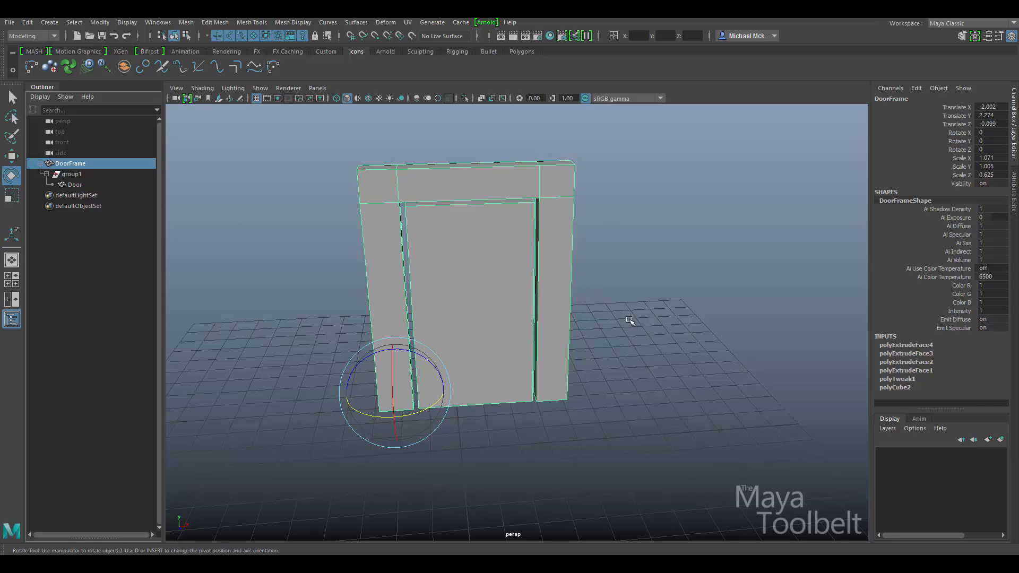
pyautogui.click(700, 387)
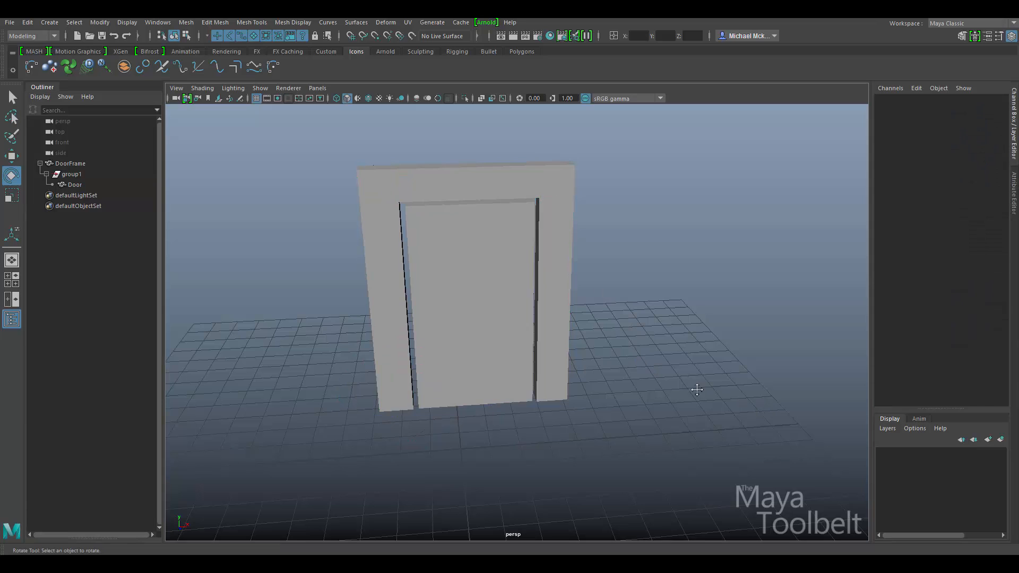
pyautogui.keyDown('alt'); pyautogui.moveTo(695, 389); pyautogui.dragTo(724, 407); pyautogui.keyUp('alt')
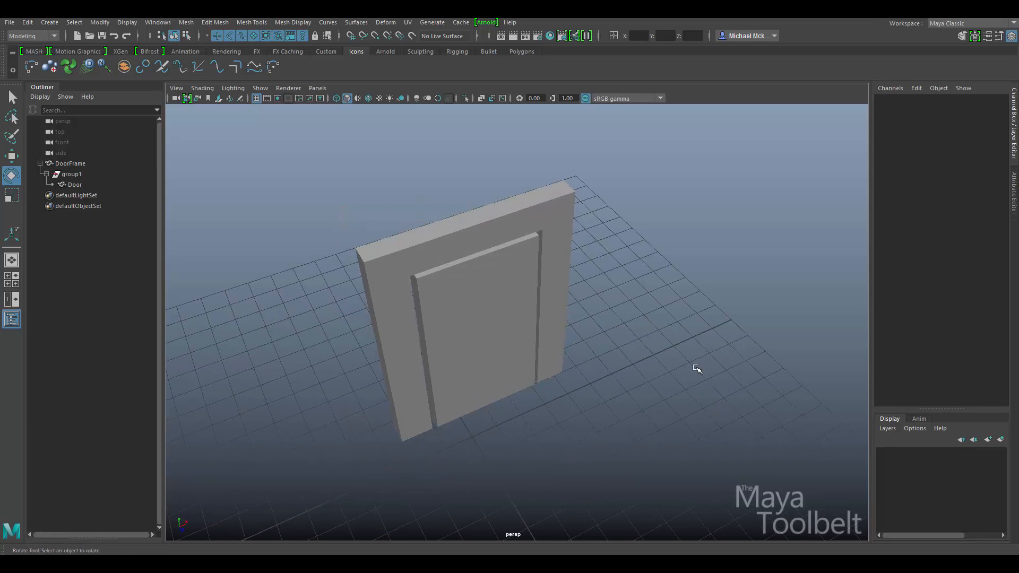